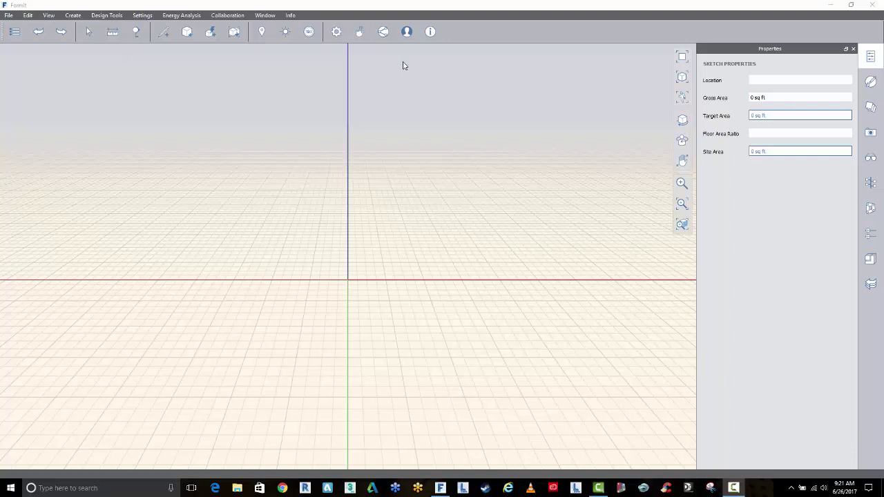
View the signed-in account details, then close them
{"action": "left_click", "coordinate": [406, 32]}
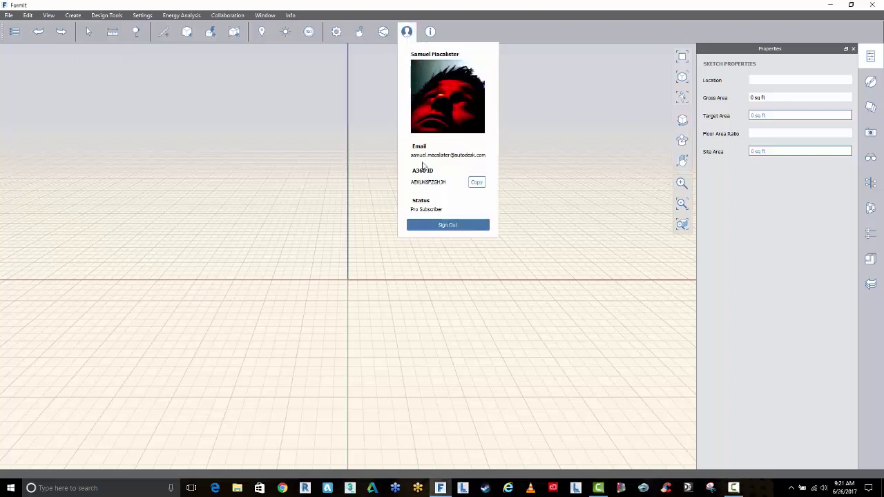
{"action": "left_click", "coordinate": [466, 4]}
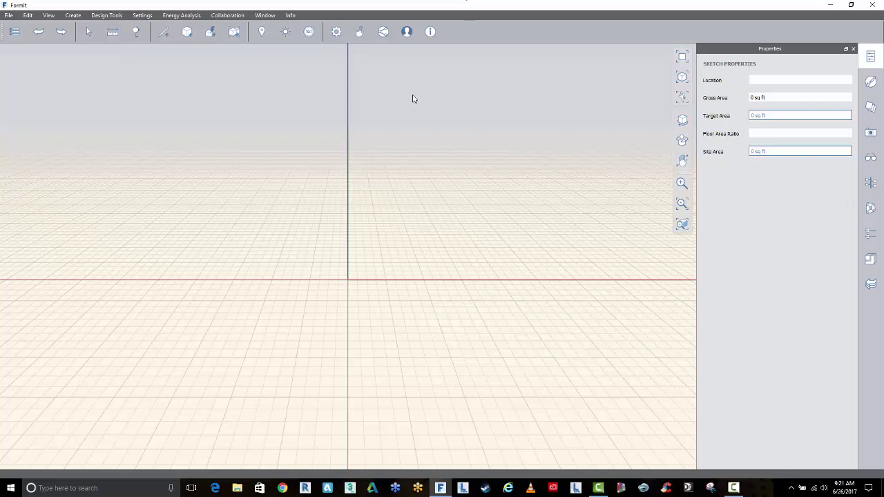
{"action": "left_click", "coordinate": [870, 208]}
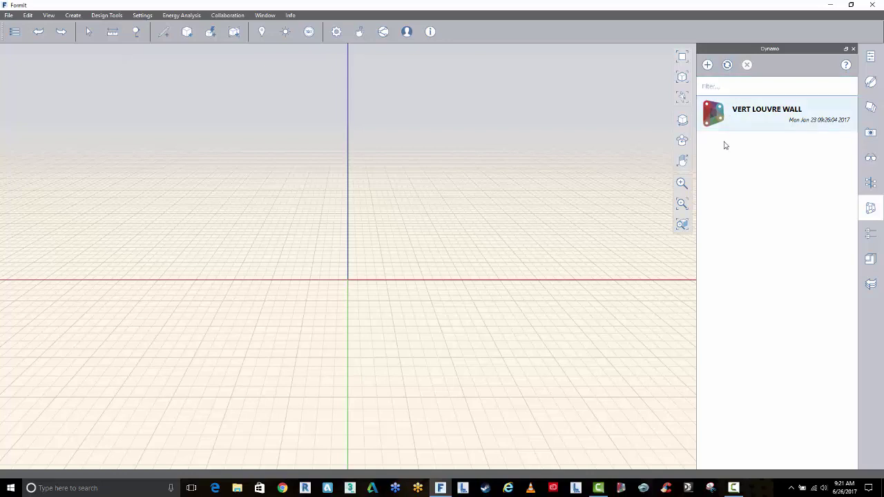
{"action": "left_click", "coordinate": [708, 68]}
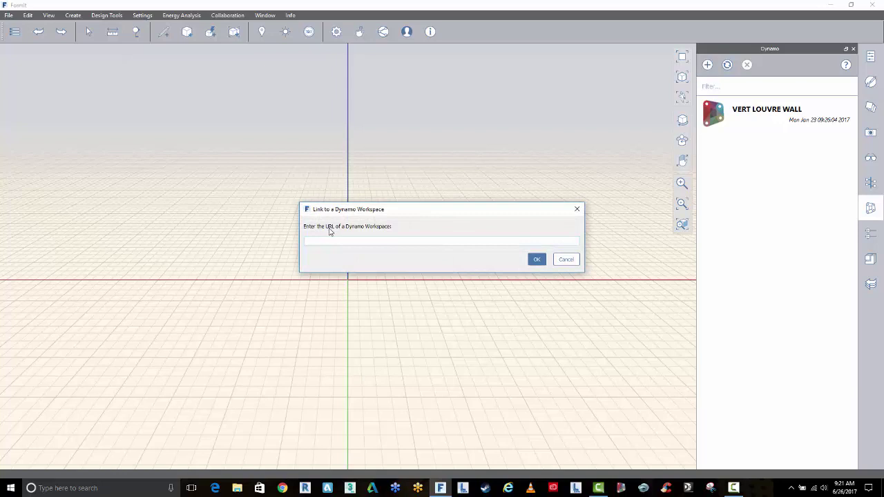
{"action": "left_click", "coordinate": [571, 259]}
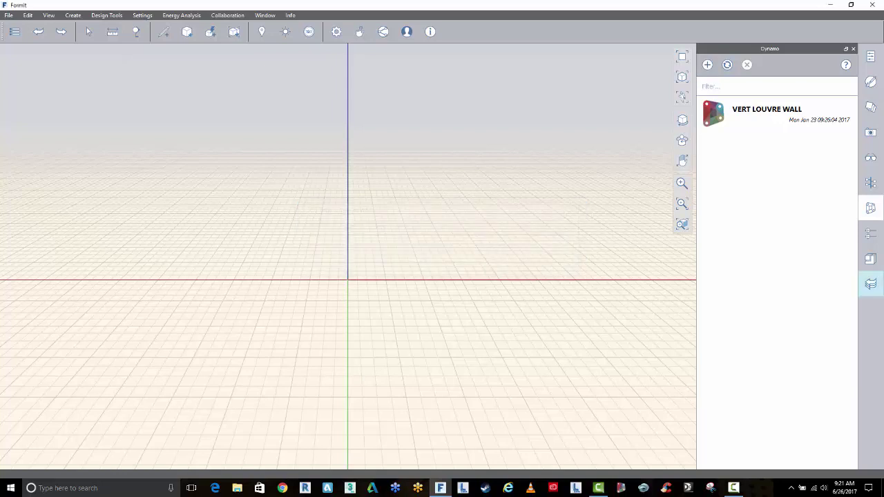
Open the Content Library and switch its source to A360: content
{"action": "left_click", "coordinate": [870, 233]}
{"action": "left_click", "coordinate": [869, 257]}
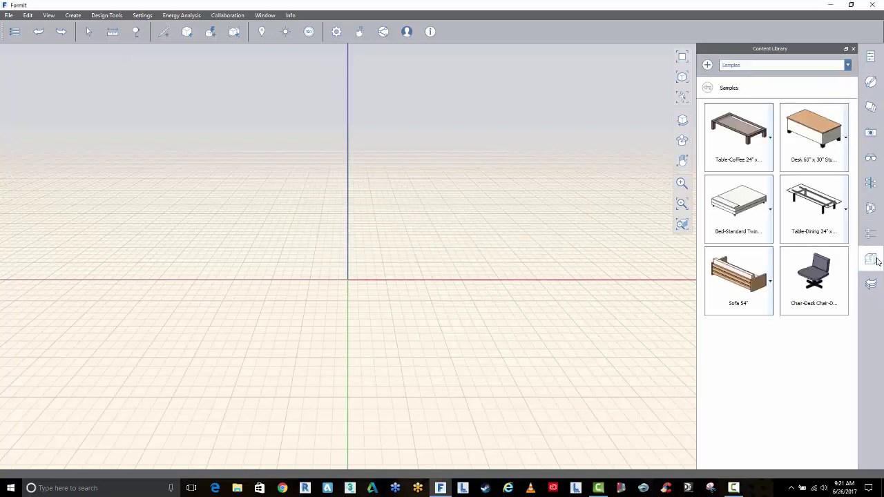
{"action": "left_click", "coordinate": [784, 66]}
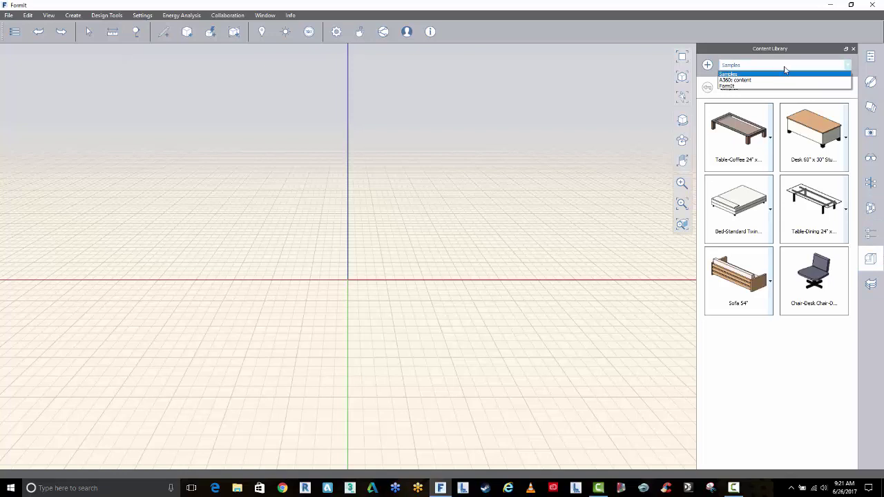
{"action": "left_click", "coordinate": [738, 81]}
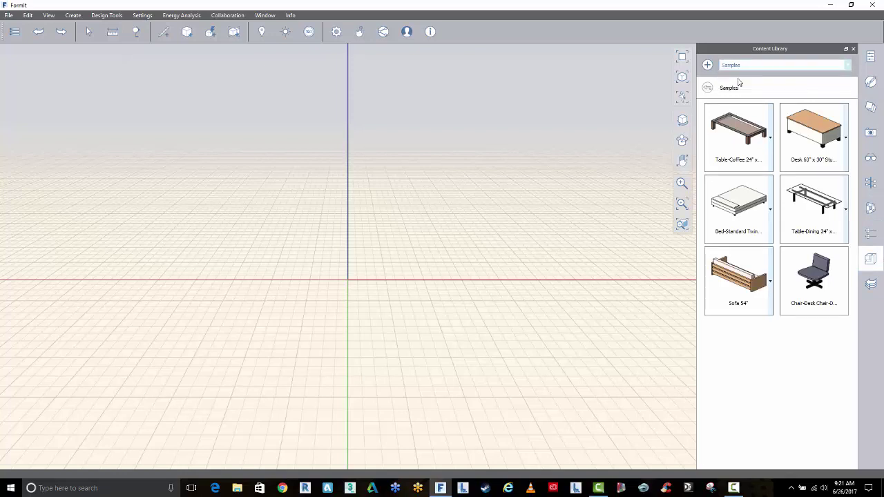
{"action": "left_click", "coordinate": [744, 69]}
{"action": "left_click", "coordinate": [731, 82]}
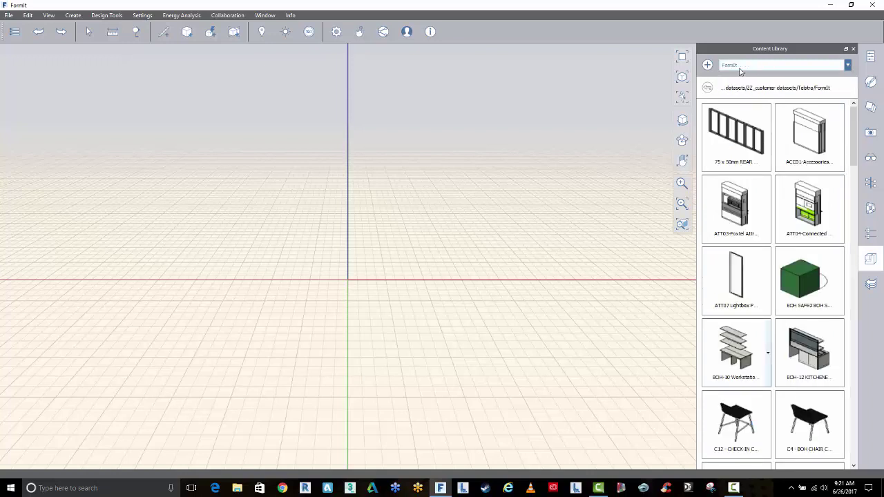
{"action": "left_click", "coordinate": [738, 66]}
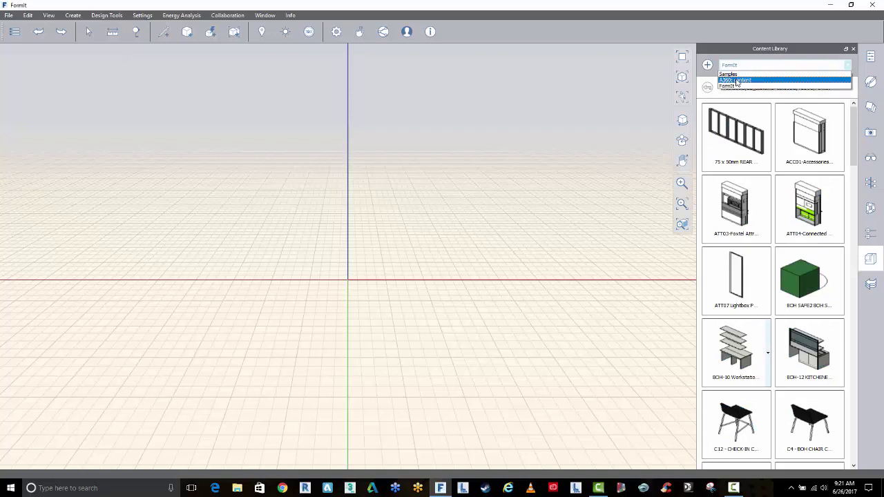
{"action": "left_click", "coordinate": [736, 81]}
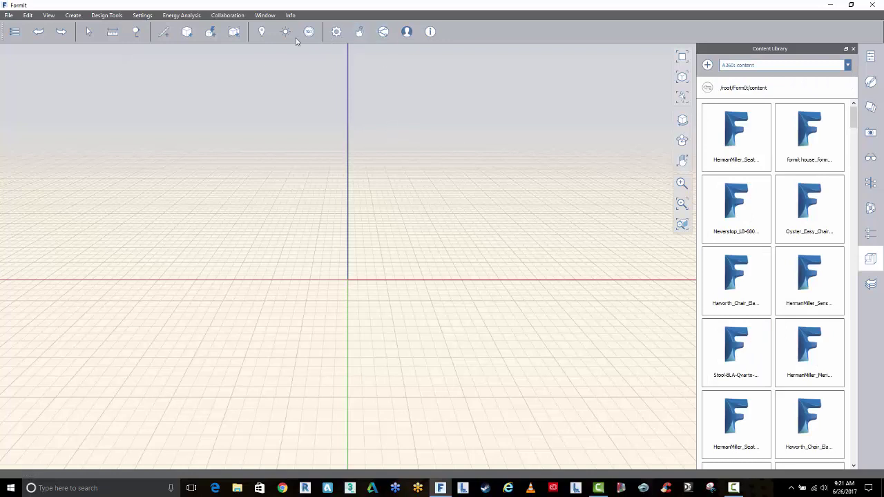
Search for the Cremorne site address and show the map in satellite view
{"action": "left_click", "coordinate": [262, 32]}
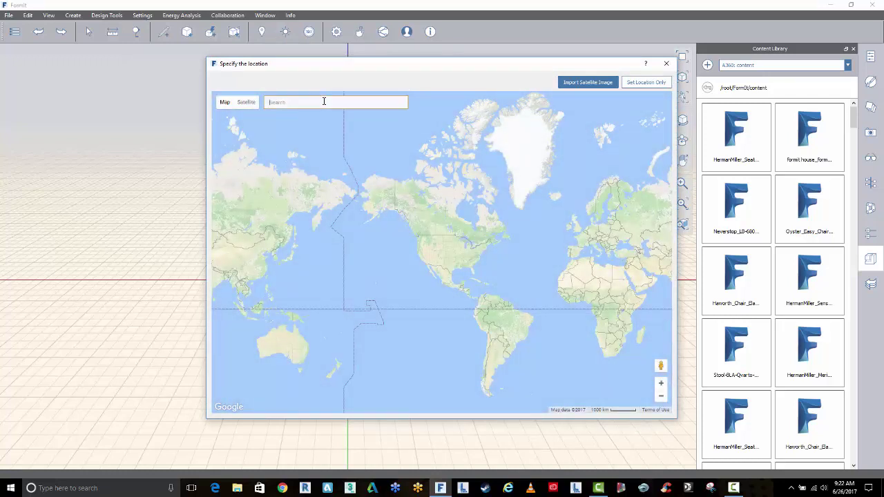
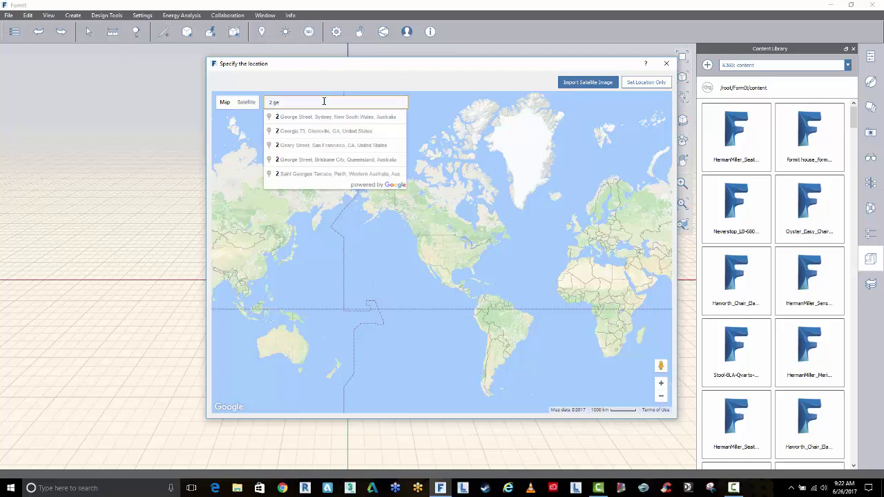
{"action": "left_click", "coordinate": [331, 117]}
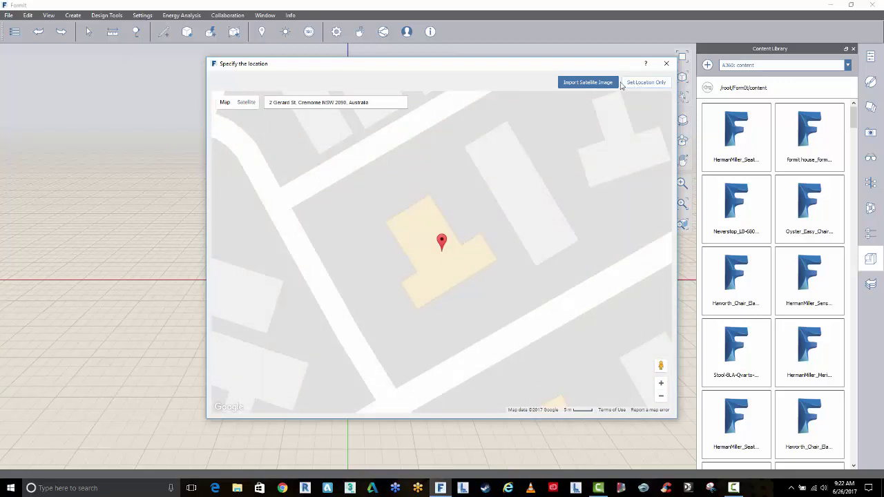
{"action": "left_click", "coordinate": [247, 103]}
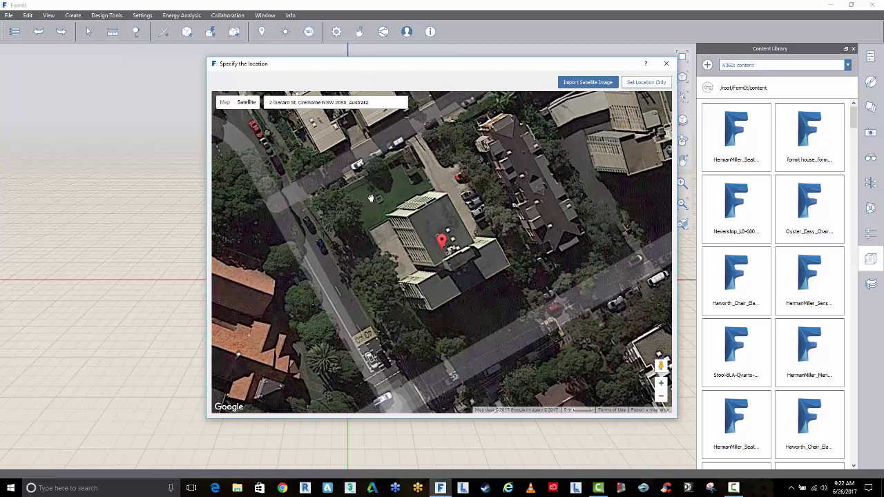
Capture the satellite image, centring the building and zooming out to include surroundings
{"action": "left_click", "coordinate": [597, 85]}
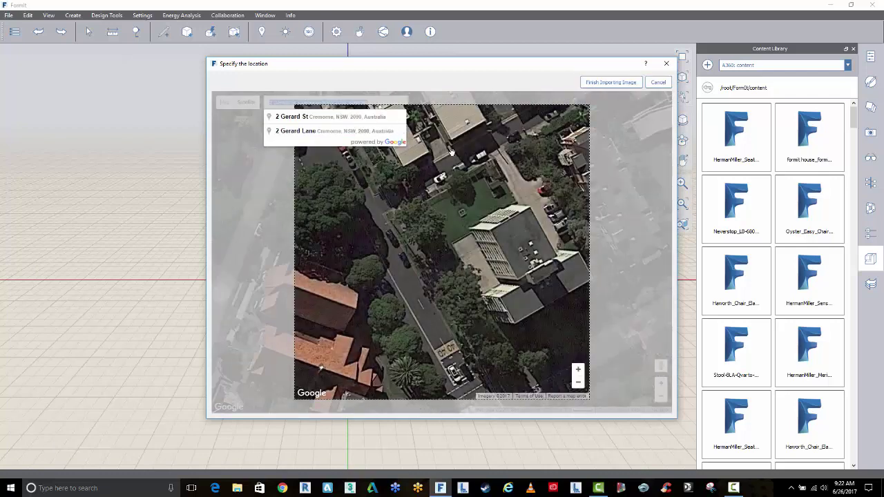
{"action": "left_click_drag", "start_coordinate": [514, 275], "coordinate": [438, 275]}
{"action": "left_click", "coordinate": [578, 382]}
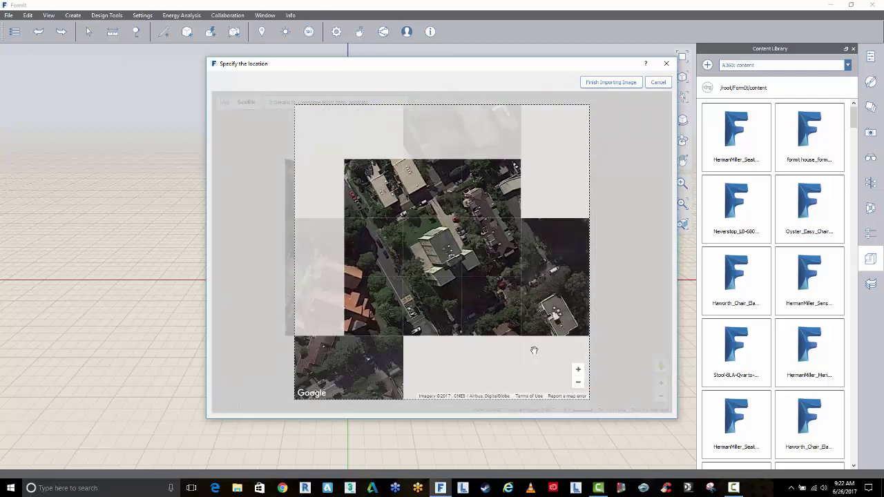
{"action": "left_click_drag", "start_coordinate": [499, 288], "coordinate": [494, 287]}
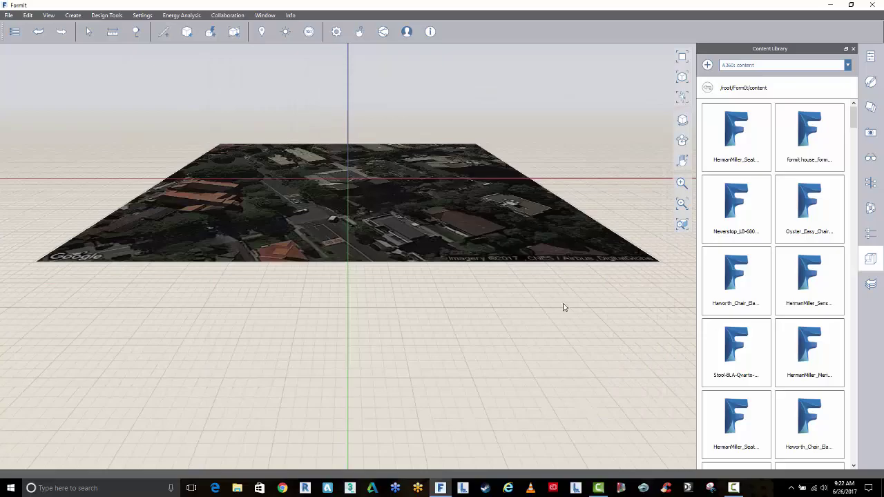
Use Set axes to drag the origin onto the building corner and align the axes to its walls
{"action": "left_click_drag", "start_coordinate": [563, 307], "coordinate": [497, 359]}
{"action": "middle_click_drag", "start_coordinate": [553, 249], "coordinate": [440, 261]}
{"action": "scroll", "coordinate": [440, 261], "scroll_direction": "up", "scroll_amount": 10}
{"action": "scroll", "coordinate": [440, 261], "scroll_direction": "down", "scroll_amount": 5}
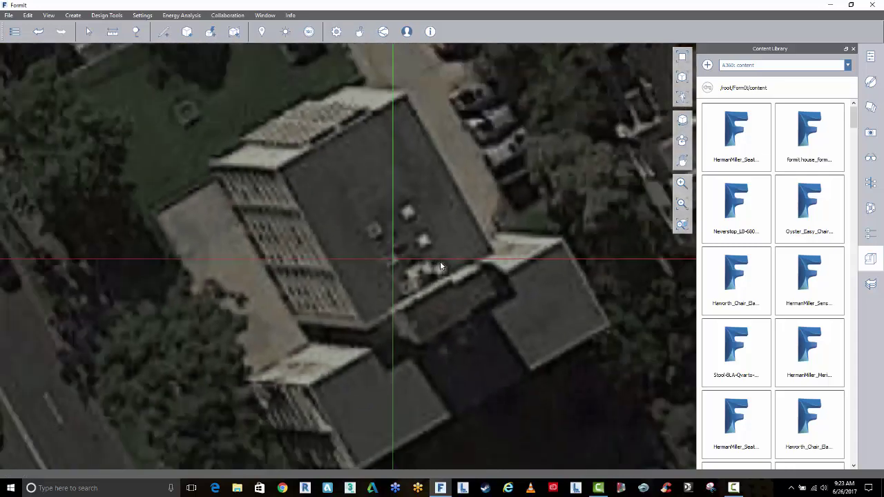
{"action": "scroll", "coordinate": [439, 261], "scroll_direction": "down", "scroll_amount": 10}
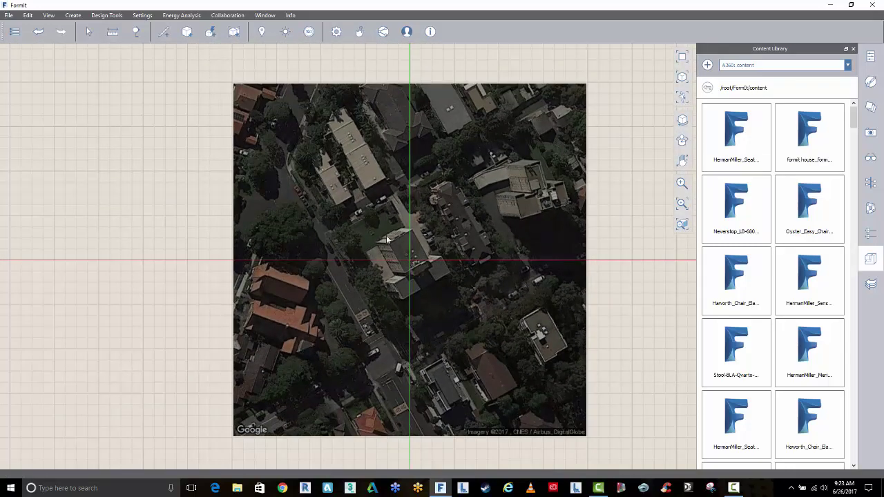
{"action": "right_click", "coordinate": [410, 243]}
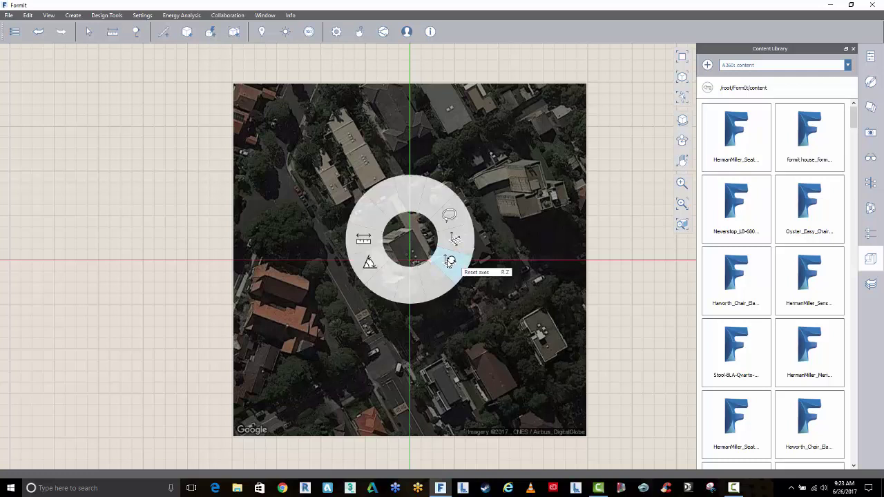
{"action": "left_click", "coordinate": [455, 239]}
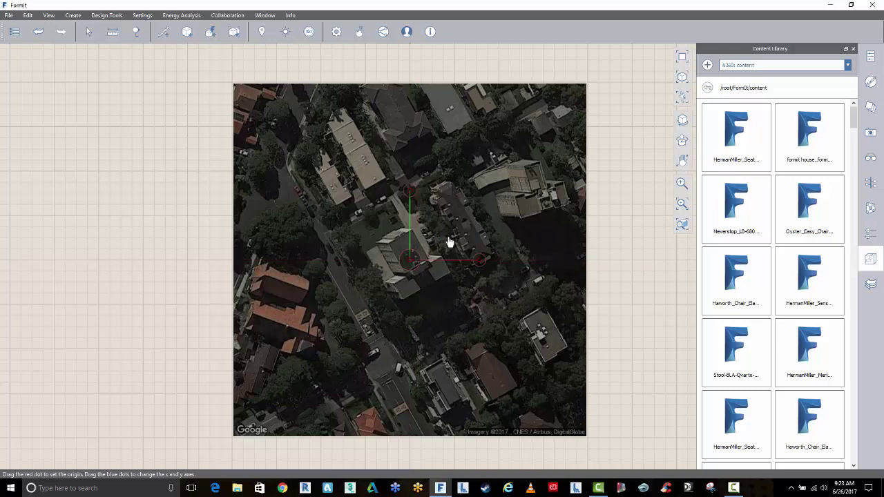
{"action": "left_click_drag", "start_coordinate": [409, 261], "coordinate": [369, 296]}
{"action": "left_click_drag", "start_coordinate": [441, 296], "coordinate": [464, 244]}
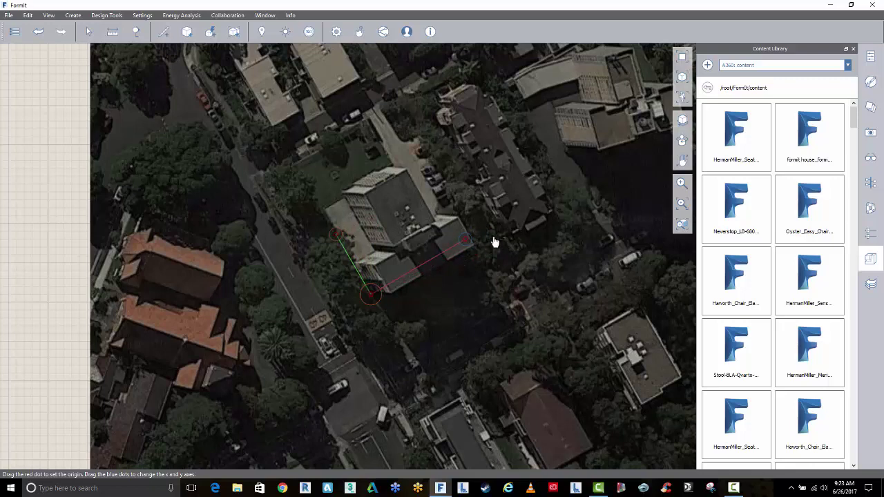
{"action": "key", "text": "Return"}
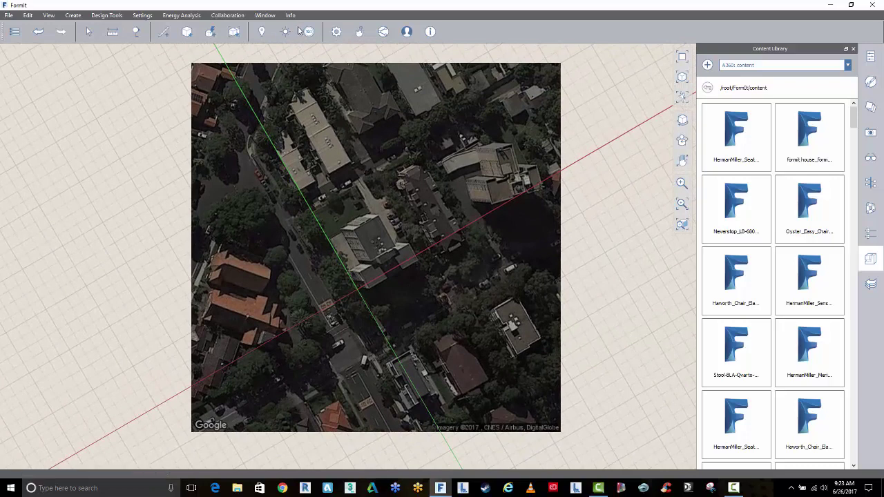
Reveal the Draw flyout with the Line, Arc, Rectangle and Circle tools
{"action": "mouse_move", "coordinate": [161, 32]}
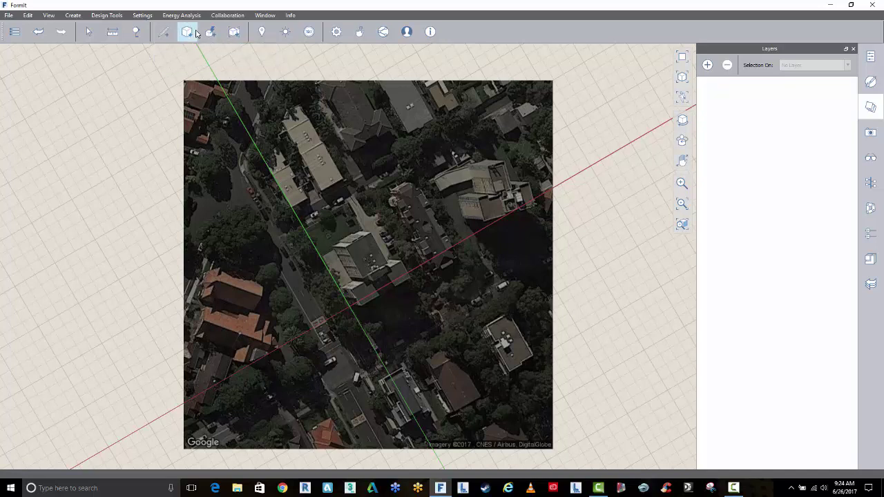
{"action": "mouse_move", "coordinate": [195, 32]}
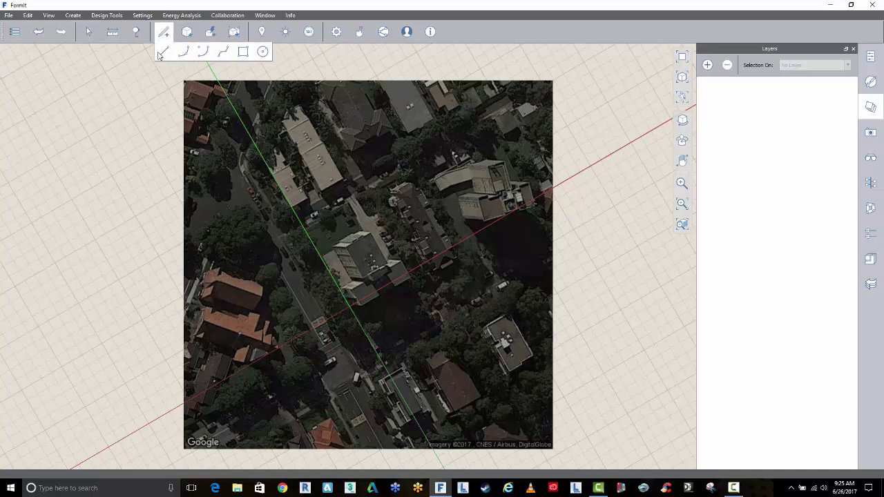
Start a line at the building's corner and draw sides of 7, 18 and 14 m
{"action": "left_click", "coordinate": [162, 52]}
{"action": "scroll", "coordinate": [371, 235], "scroll_direction": "up", "scroll_amount": 5}
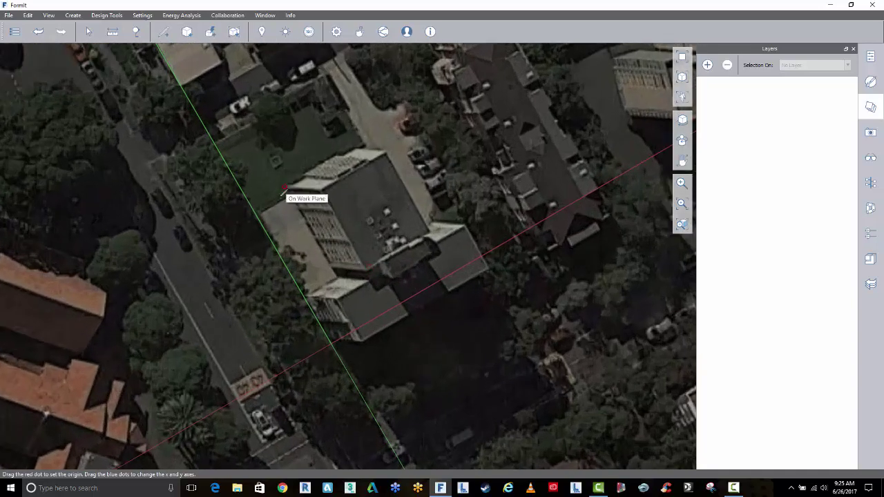
{"action": "left_click", "coordinate": [305, 289]}
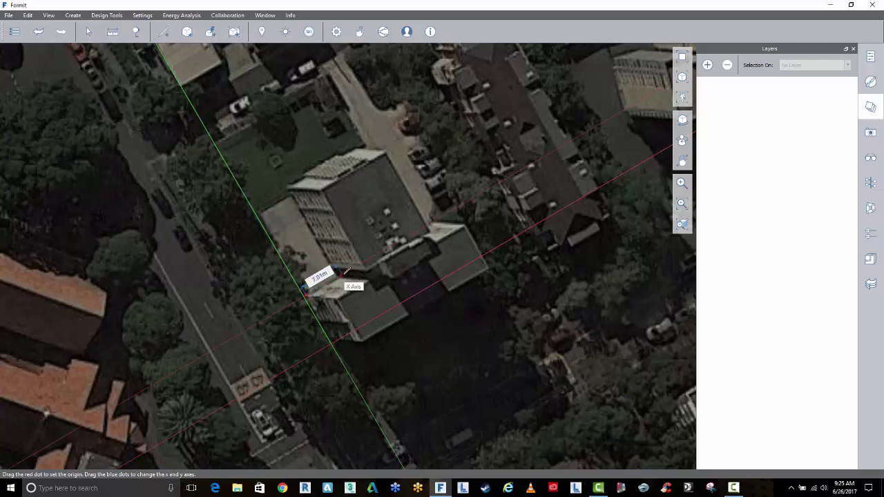
{"action": "key", "text": "Tab"}
{"action": "type", "text": "7"}
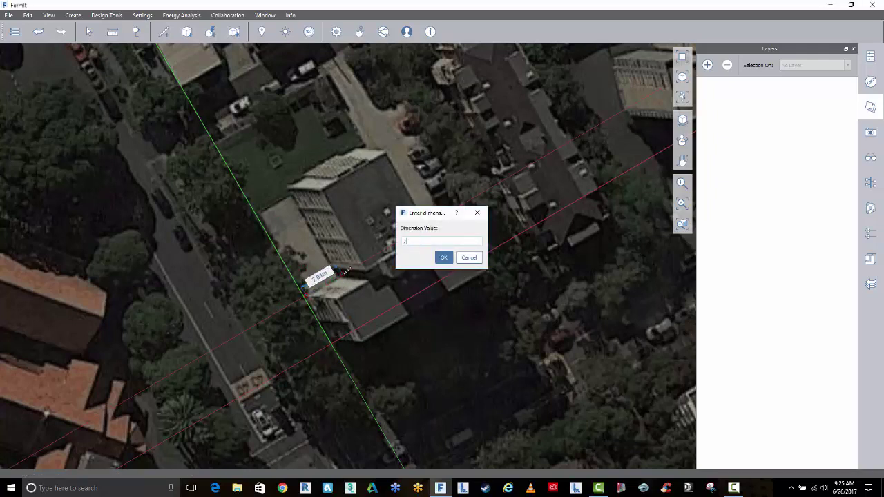
{"action": "key", "text": "Return"}
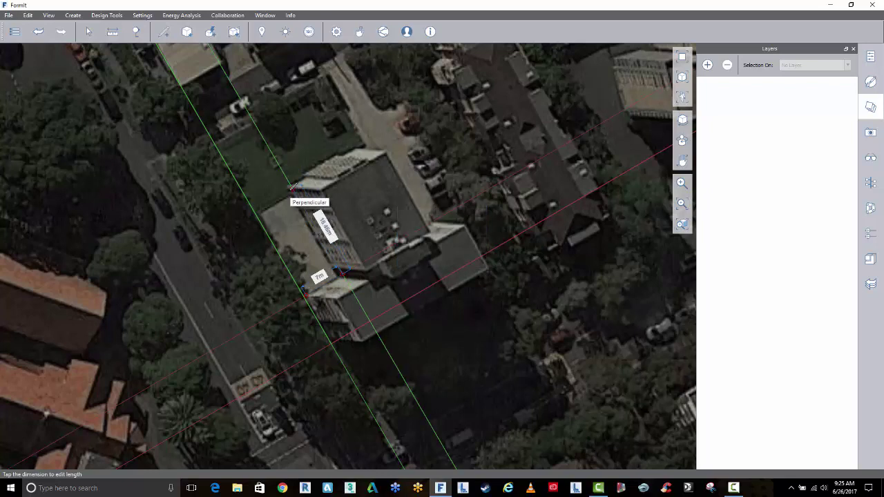
{"action": "key", "text": "Tab"}
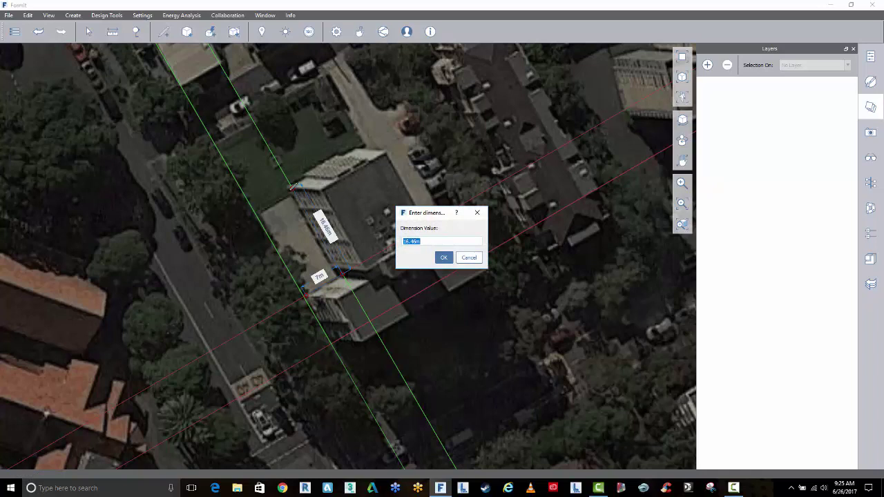
{"action": "type", "text": "18"}
{"action": "key", "text": "Return"}
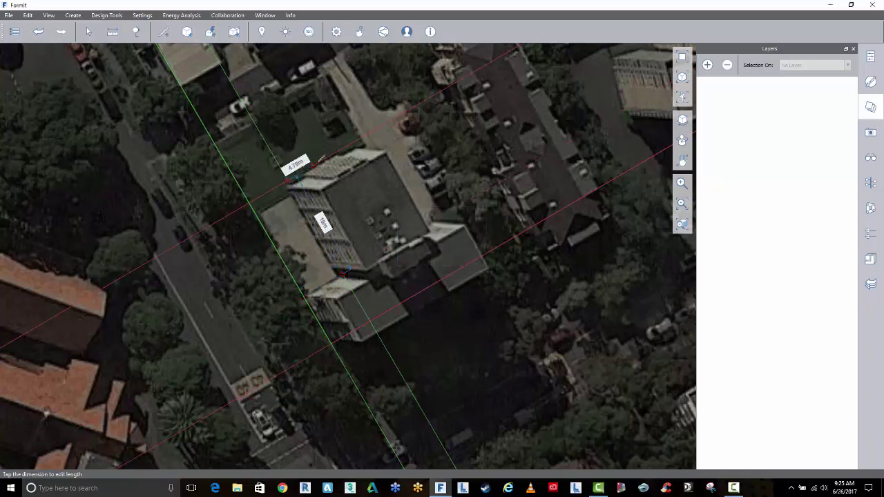
{"action": "key", "text": "Tab"}
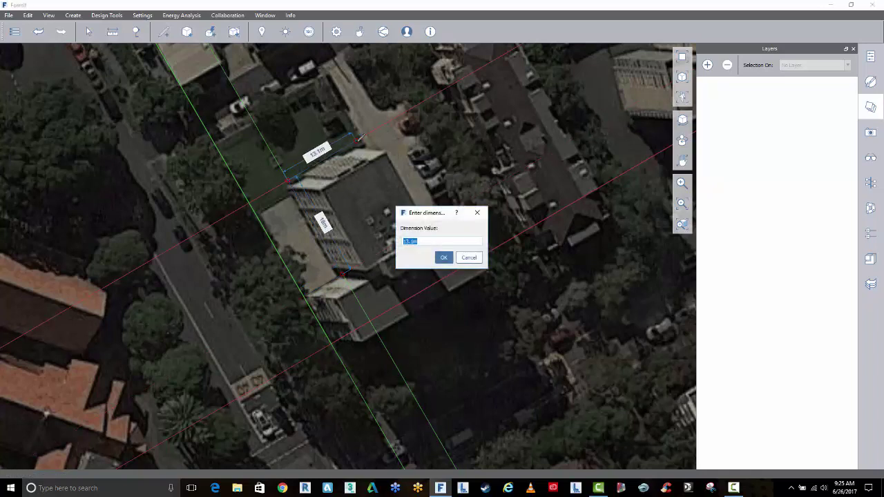
{"action": "type", "text": "14"}
{"action": "key", "text": "Return"}
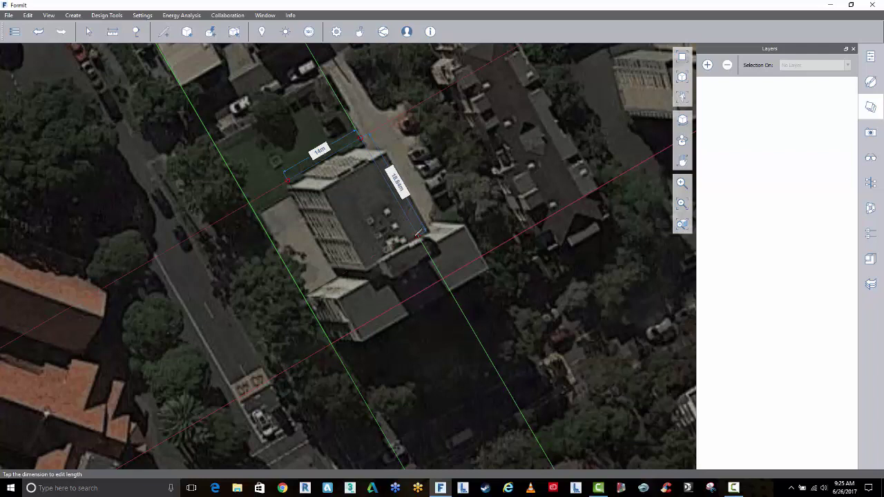
Continue with 18, 7, 8 and 28 m sides and close the L-shaped face
{"action": "type", "text": "18"}
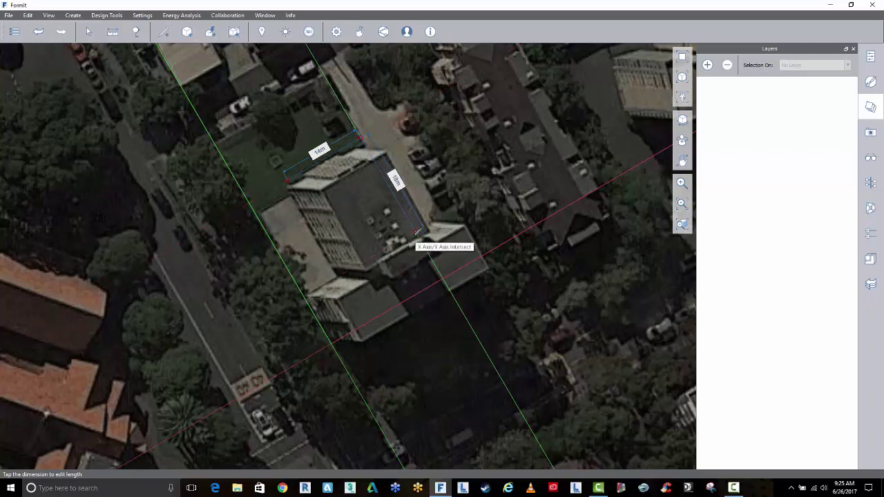
{"action": "left_click", "coordinate": [417, 233]}
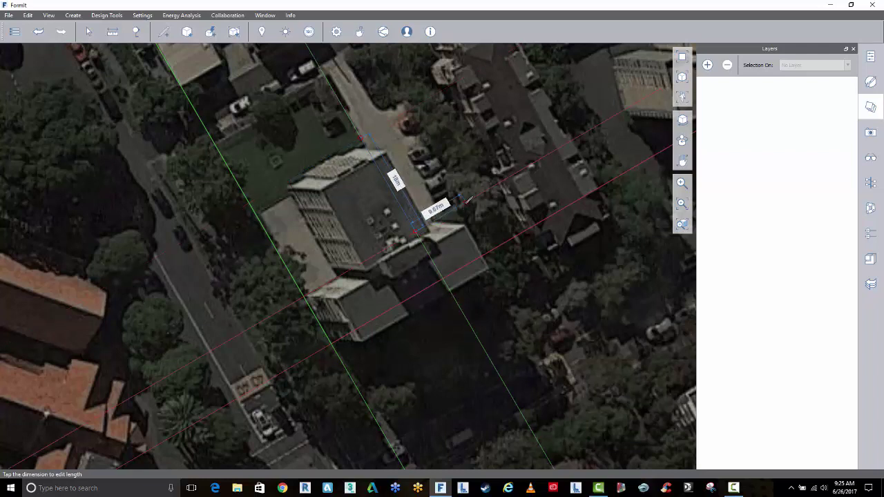
{"action": "type", "text": "7"}
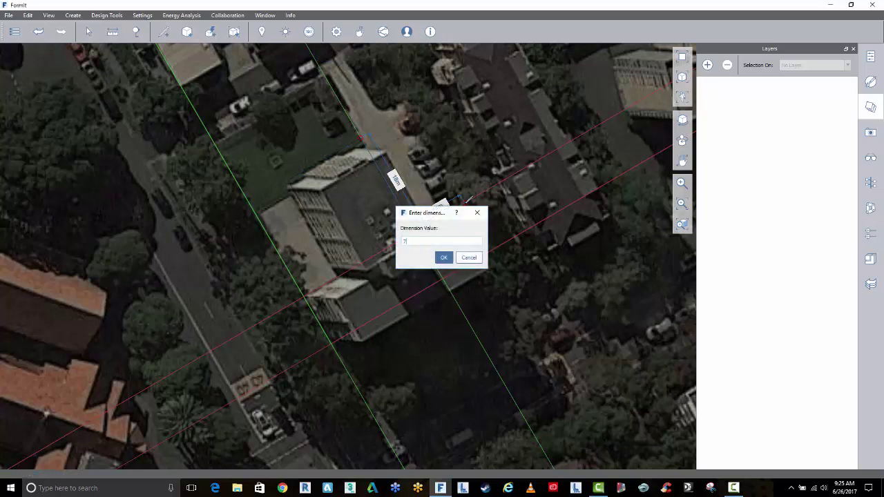
{"action": "key", "text": "Return"}
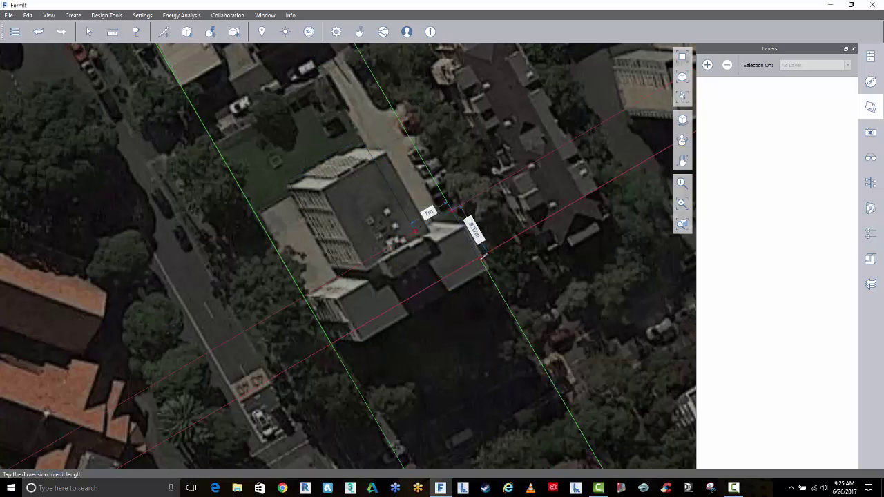
{"action": "left_click", "coordinate": [474, 231]}
{"action": "type", "text": "8"}
{"action": "key", "text": "Return"}
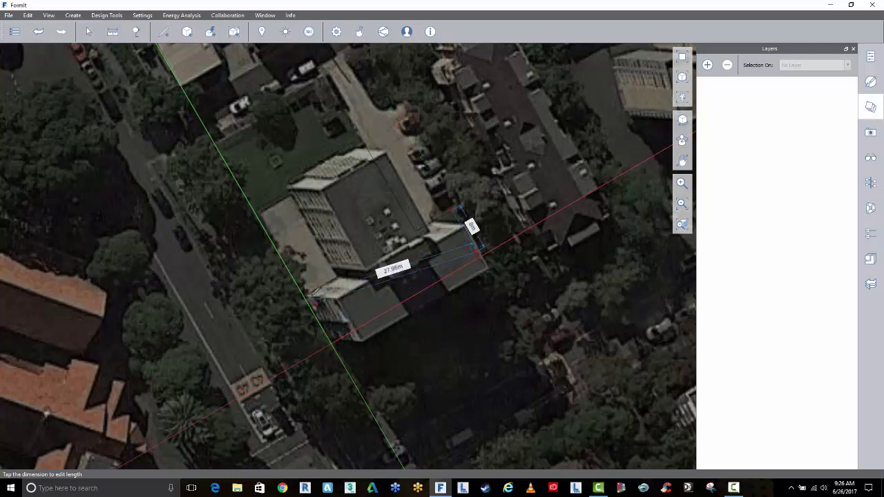
{"action": "left_click", "coordinate": [331, 335]}
{"action": "left_click", "coordinate": [309, 293]}
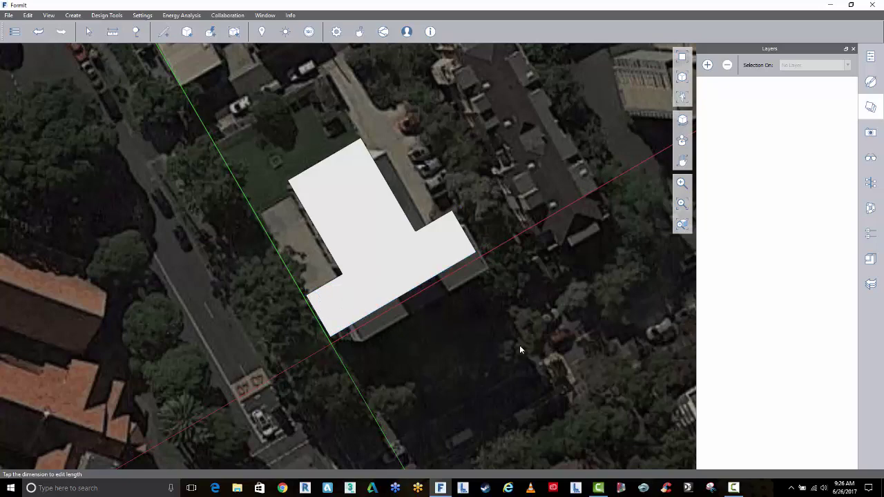
Pull the L-shaped face up into a 24 m tall mass
{"action": "left_click", "coordinate": [682, 76]}
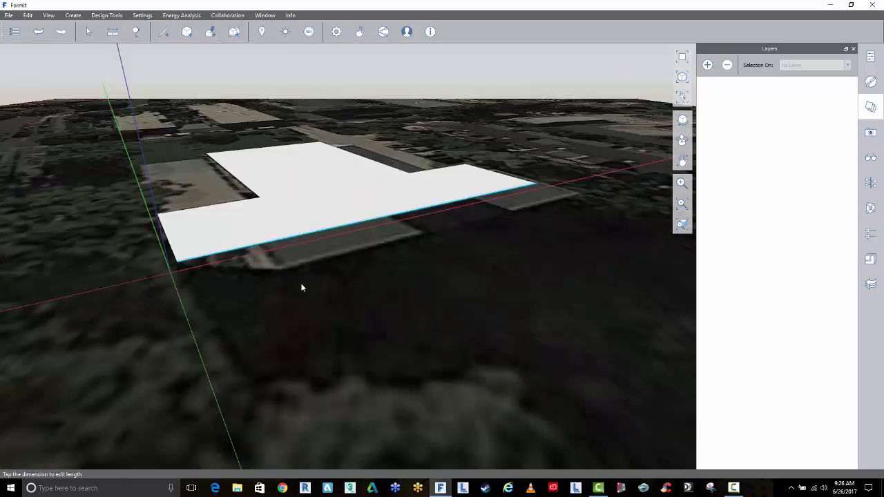
{"action": "scroll", "coordinate": [325, 377], "scroll_direction": "up", "scroll_amount": 2}
{"action": "left_click", "coordinate": [350, 278]}
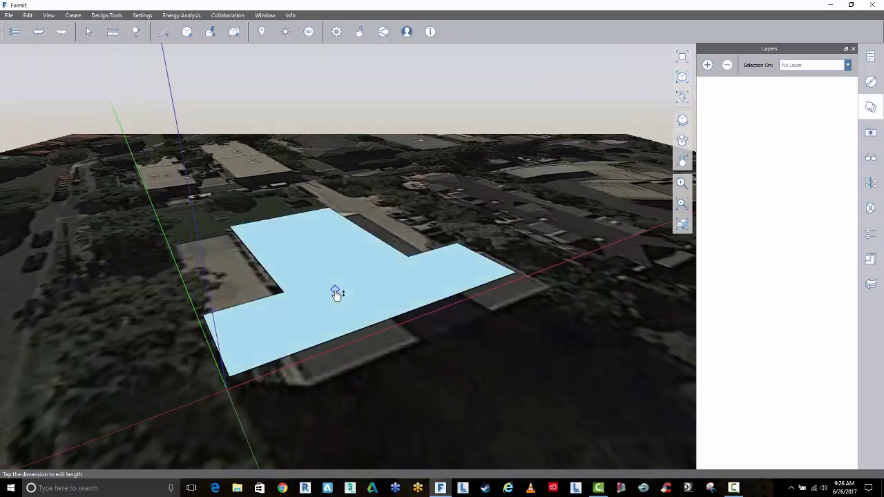
{"action": "left_click_drag", "start_coordinate": [338, 290], "coordinate": [338, 145]}
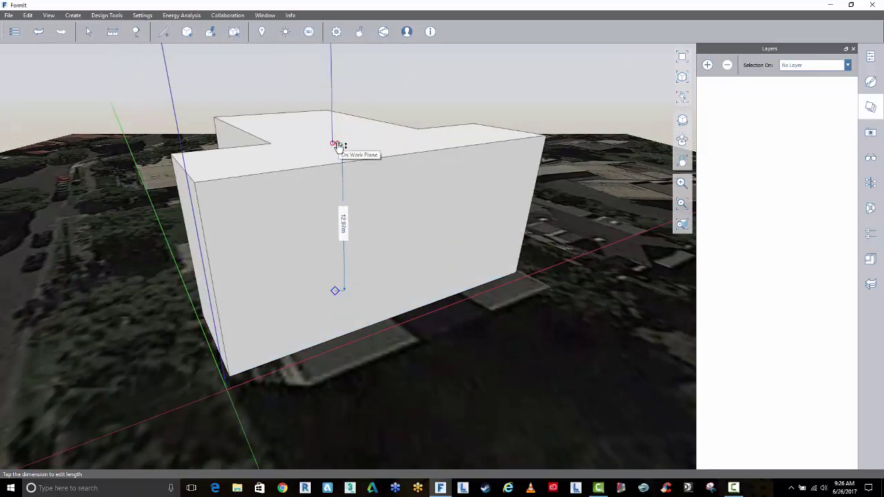
{"action": "key", "text": "Tab"}
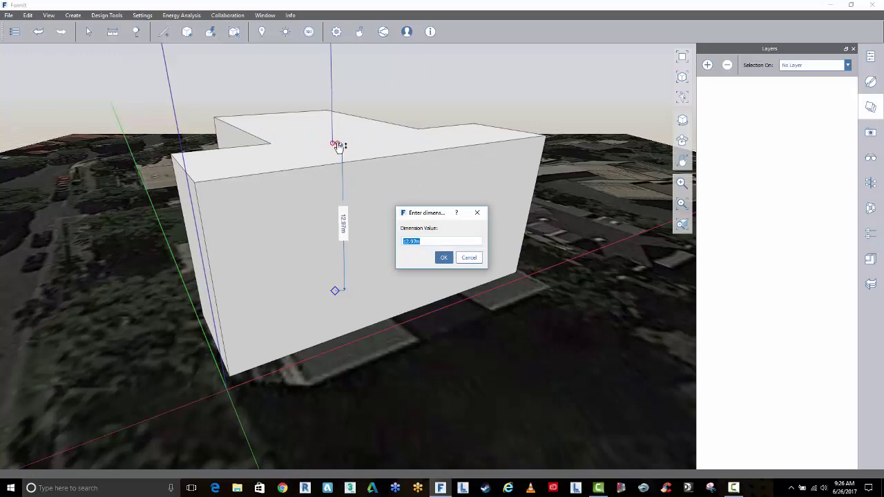
{"action": "type", "text": "24"}
{"action": "key", "text": "Return"}
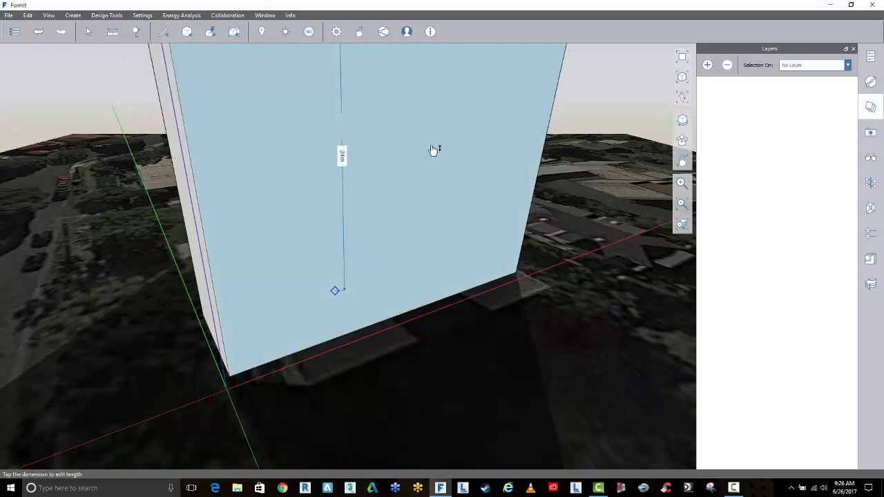
Push the mass's end face outward by 1 m
{"action": "middle_click_drag", "start_coordinate": [434, 147], "coordinate": [441, 212]}
{"action": "scroll", "coordinate": [440, 212], "scroll_direction": "down", "scroll_amount": 5}
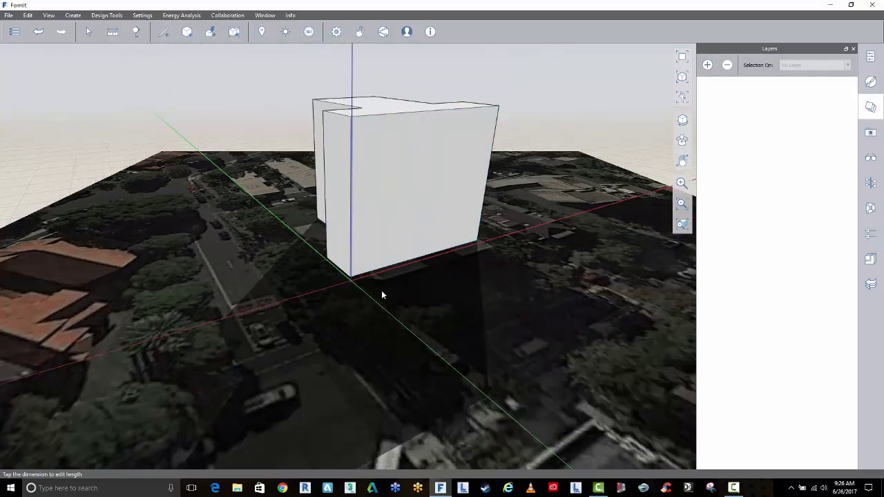
{"action": "middle_click_drag", "start_coordinate": [395, 296], "coordinate": [392, 329]}
{"action": "middle_click_drag", "start_coordinate": [440, 287], "coordinate": [434, 200]}
{"action": "left_click", "coordinate": [425, 196]}
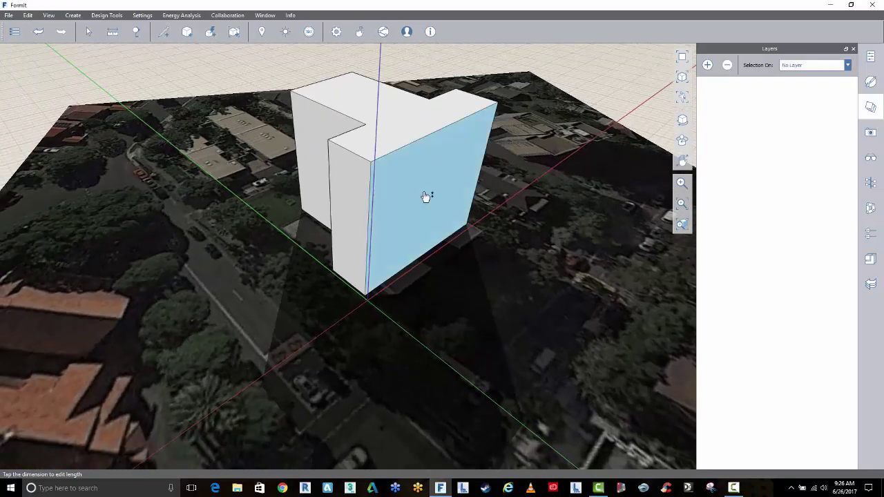
{"action": "left_click_drag", "start_coordinate": [425, 197], "coordinate": [451, 211]}
{"action": "type", "text": "1"}
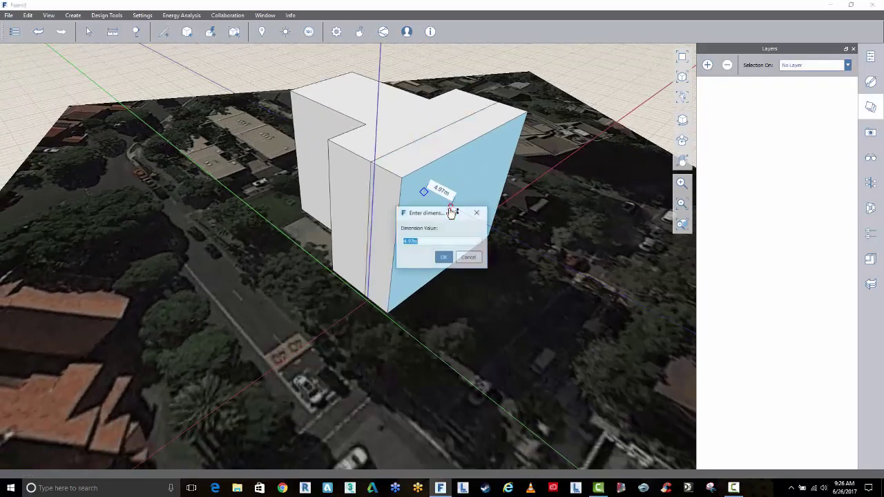
{"action": "key", "text": "Return"}
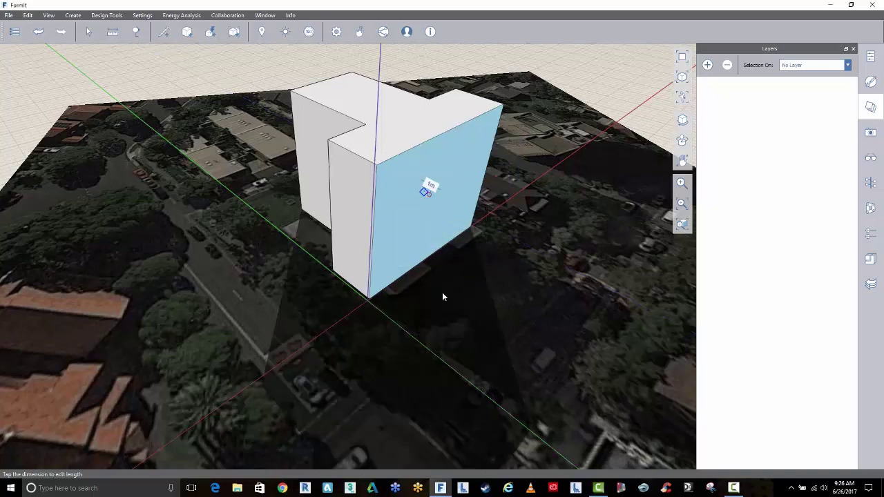
{"action": "left_click", "coordinate": [442, 292]}
{"action": "middle_click_drag", "start_coordinate": [459, 273], "coordinate": [541, 287]}
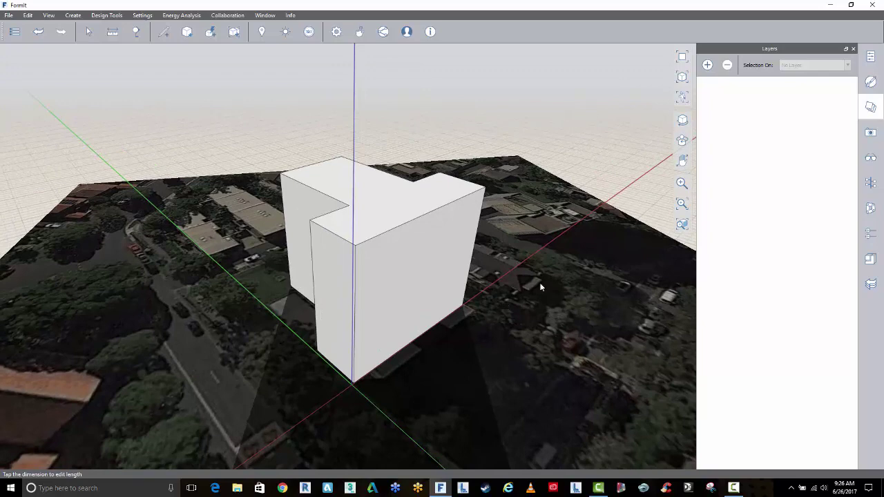
In the Levels panel, add 10 levels spaced 2.8 m apart
{"action": "left_click", "coordinate": [869, 56]}
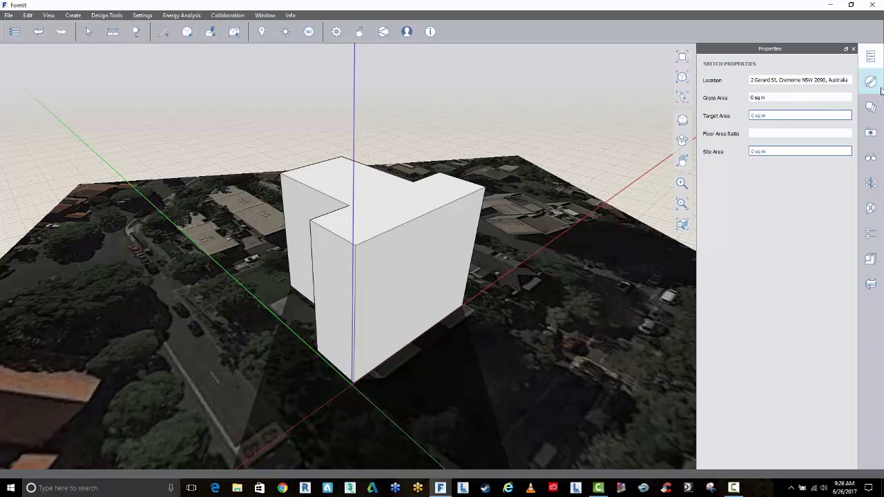
{"action": "left_click", "coordinate": [875, 235]}
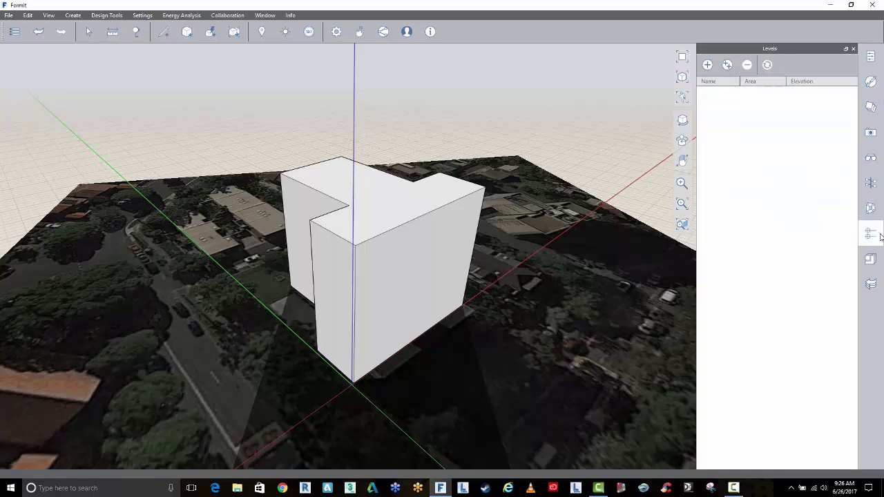
{"action": "left_click", "coordinate": [727, 65]}
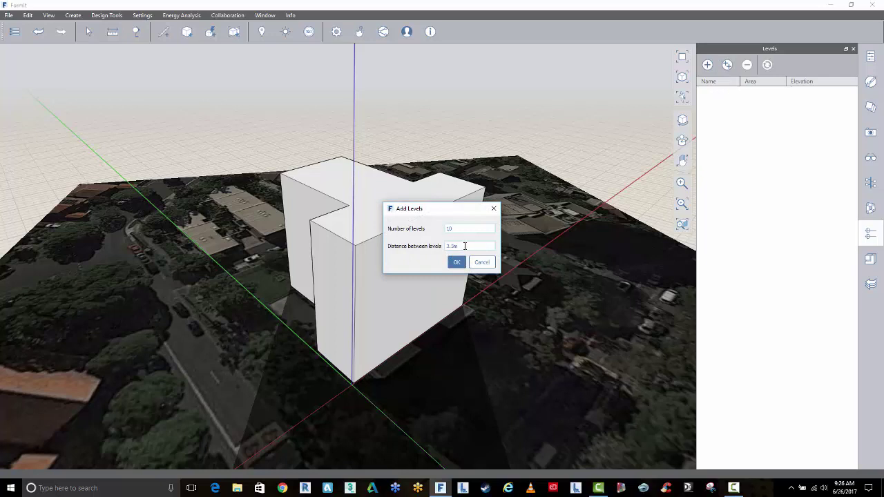
{"action": "left_click", "coordinate": [461, 246]}
{"action": "left_click", "coordinate": [455, 229]}
{"action": "left_click_drag", "start_coordinate": [455, 228], "coordinate": [419, 236]}
{"action": "left_click", "coordinate": [457, 262]}
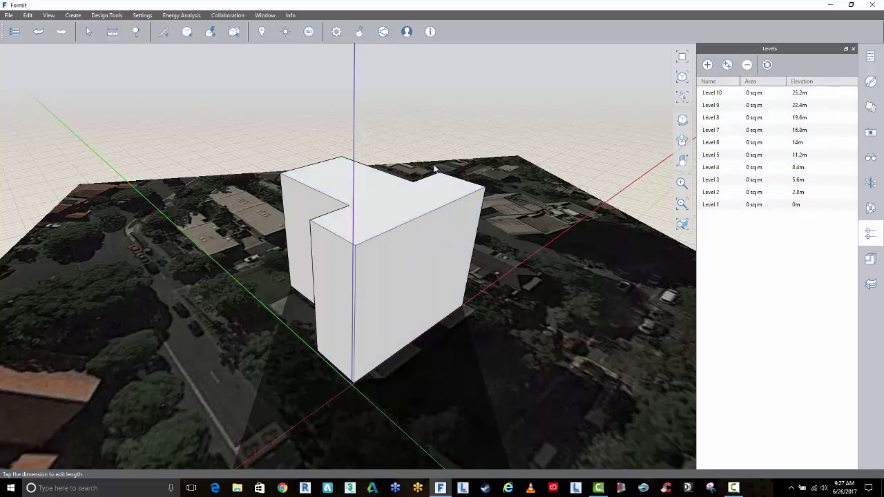
Tick Use levels in the mass's Properties to slice it into 504 sq m floors
{"action": "double_click", "coordinate": [413, 244]}
{"action": "left_click", "coordinate": [870, 57]}
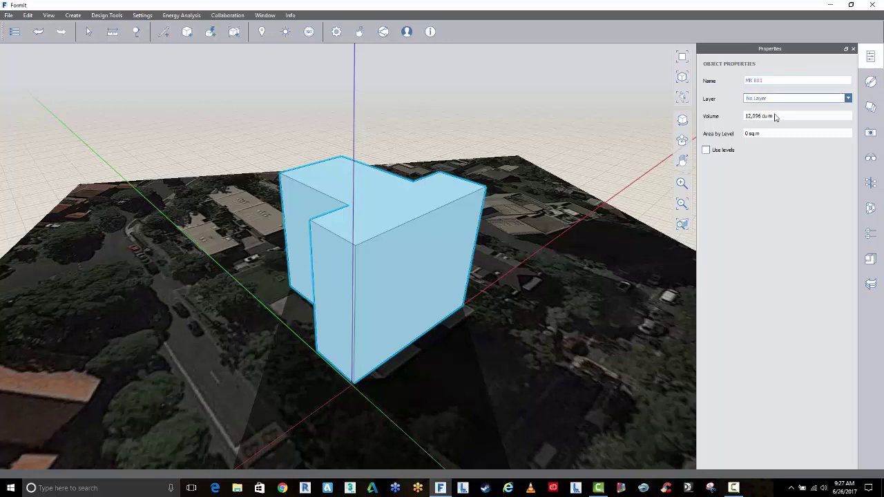
{"action": "left_click", "coordinate": [706, 150]}
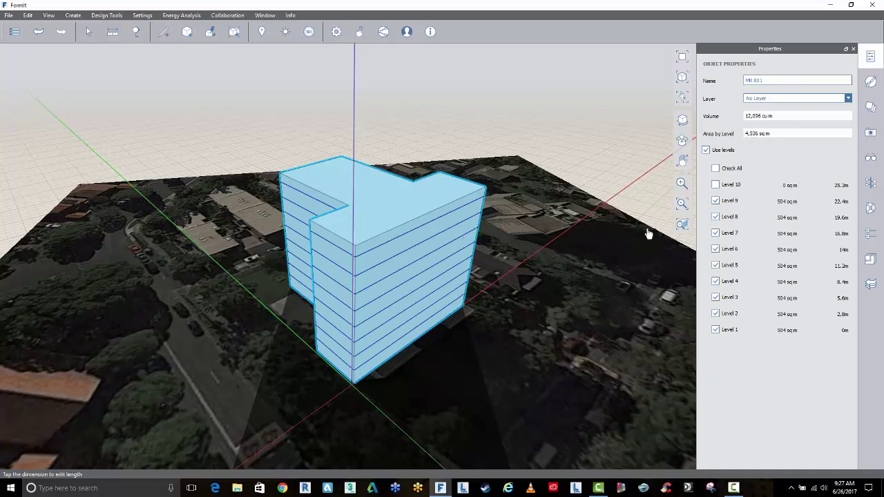
{"action": "left_click", "coordinate": [492, 166]}
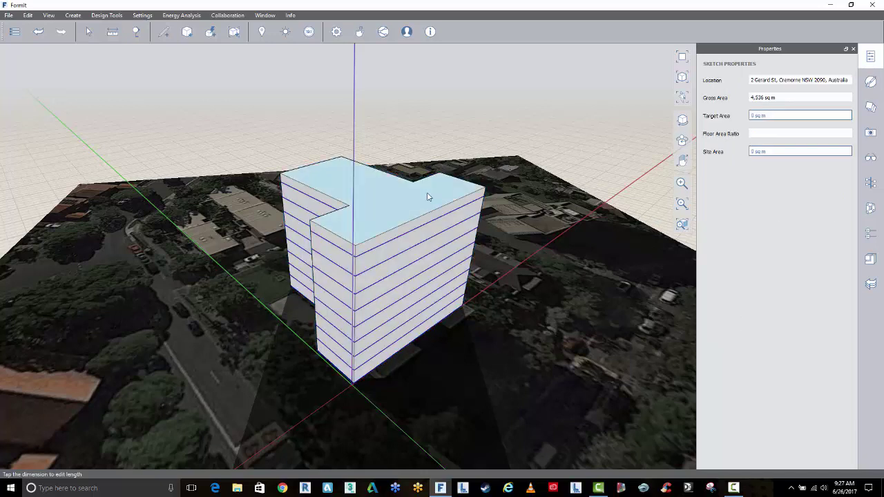
Measure the building's corner height, which reads 24 m
{"action": "left_click", "coordinate": [428, 196]}
{"action": "left_click", "coordinate": [272, 154]}
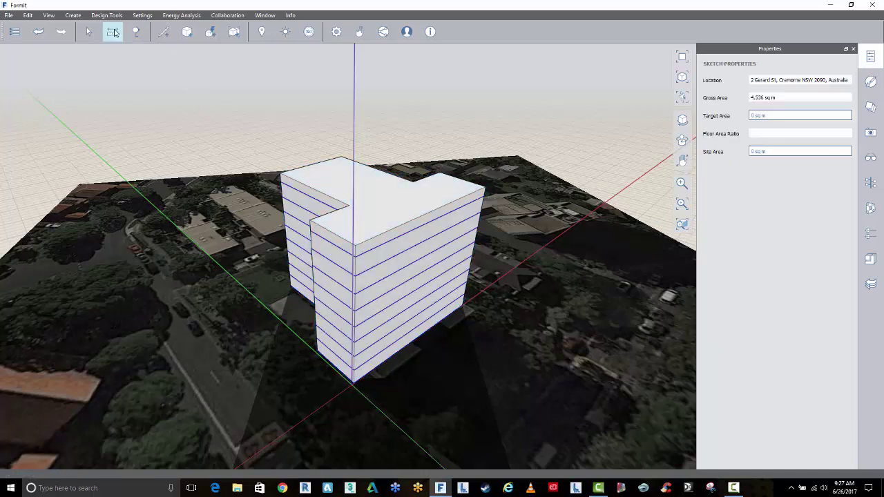
{"action": "left_click", "coordinate": [114, 33]}
{"action": "left_click", "coordinate": [129, 49]}
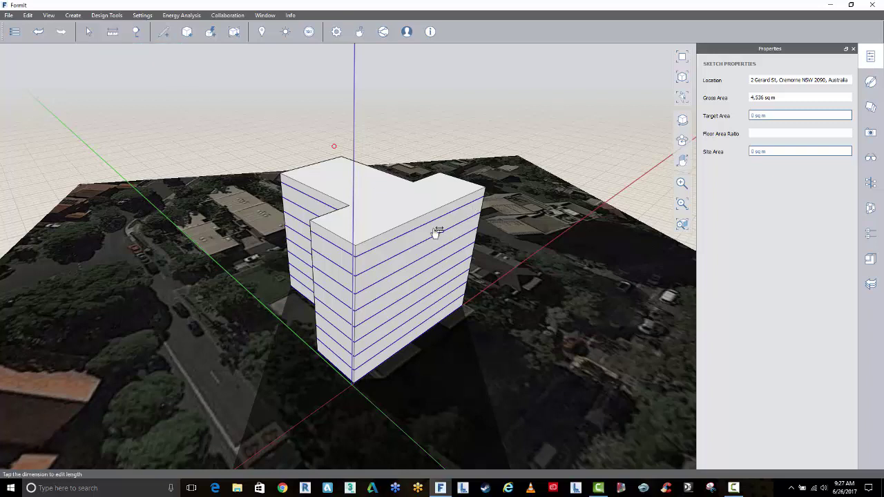
{"action": "left_click", "coordinate": [355, 246]}
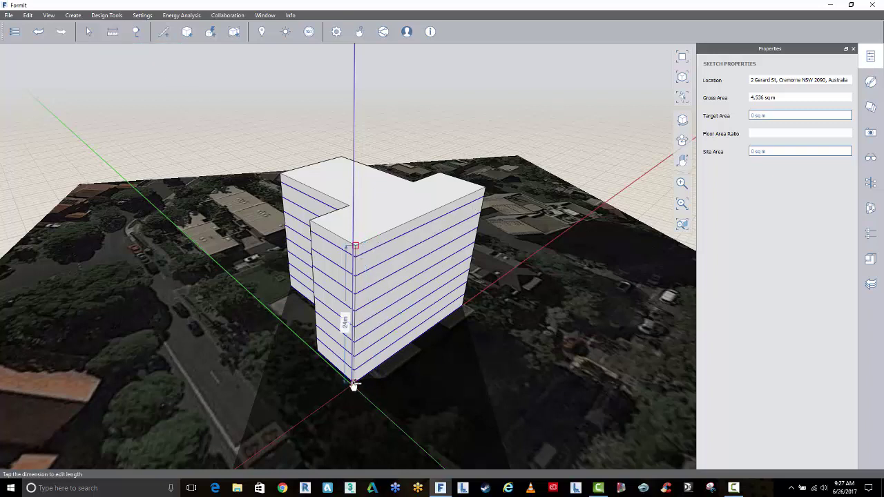
{"action": "left_click", "coordinate": [354, 381]}
{"action": "key", "text": "Escape"}
Push the roof face upward by 12 to make the building taller
{"action": "left_click", "coordinate": [424, 208]}
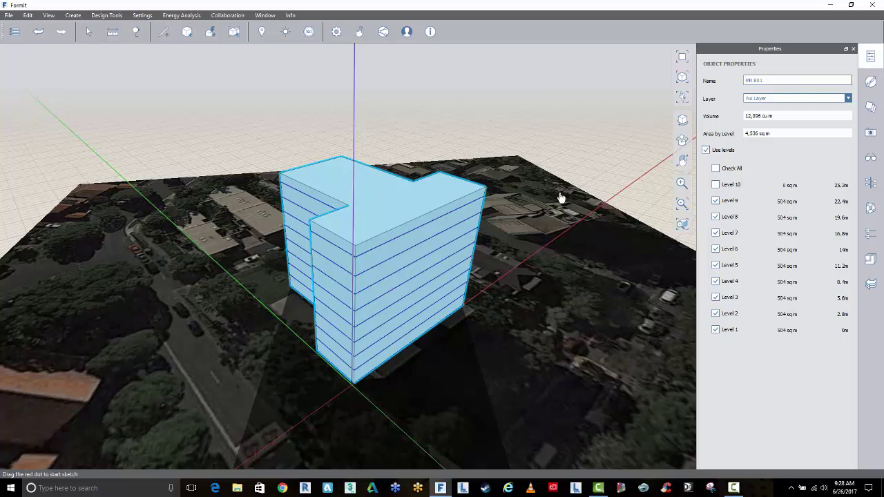
{"action": "left_click", "coordinate": [491, 194]}
{"action": "left_click_drag", "start_coordinate": [393, 206], "coordinate": [397, 165]}
{"action": "type", "text": "12"}
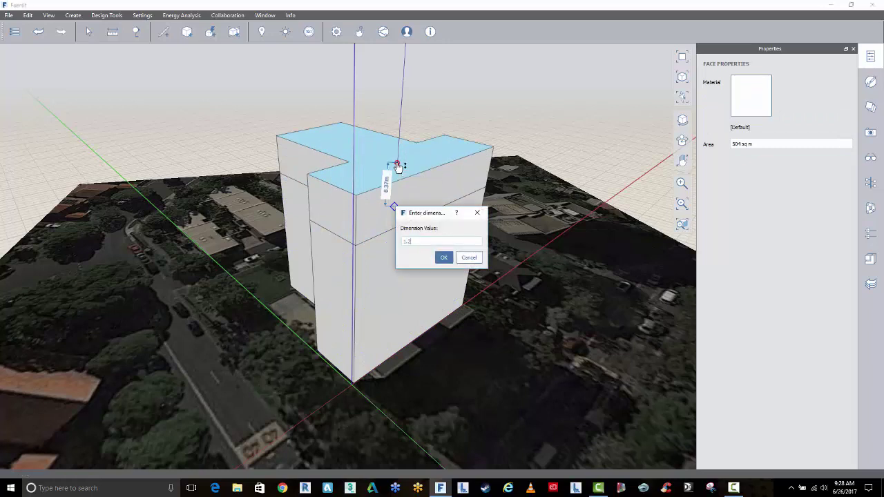
{"action": "key", "text": "Return"}
{"action": "left_click", "coordinate": [570, 216]}
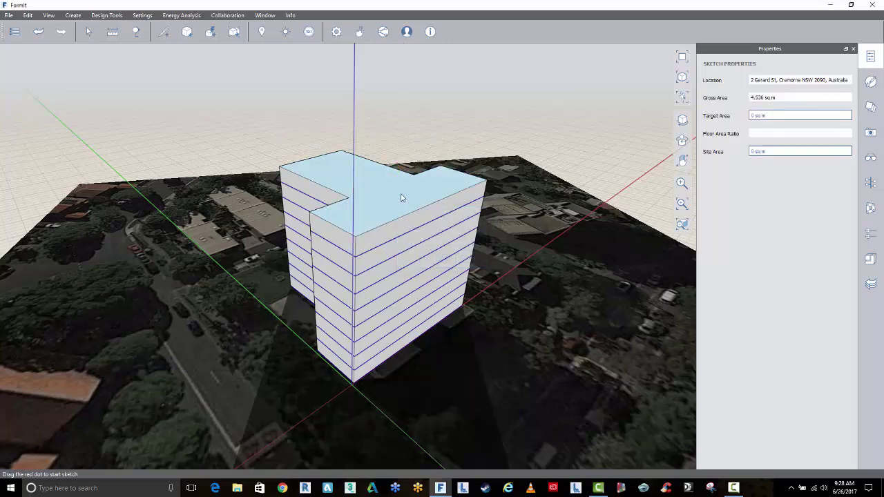
Tick Level 10 in the mass's properties so all ten levels apply
{"action": "double_click", "coordinate": [442, 198]}
{"action": "left_click", "coordinate": [716, 185]}
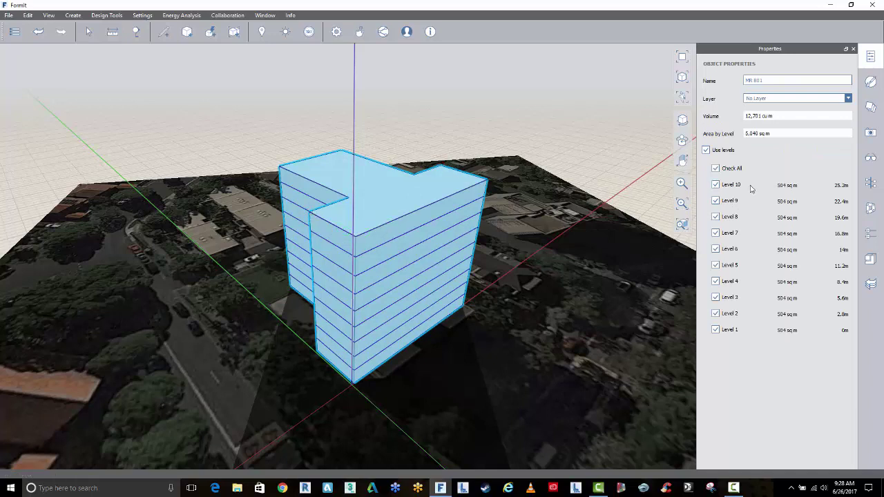
{"action": "left_click", "coordinate": [483, 299]}
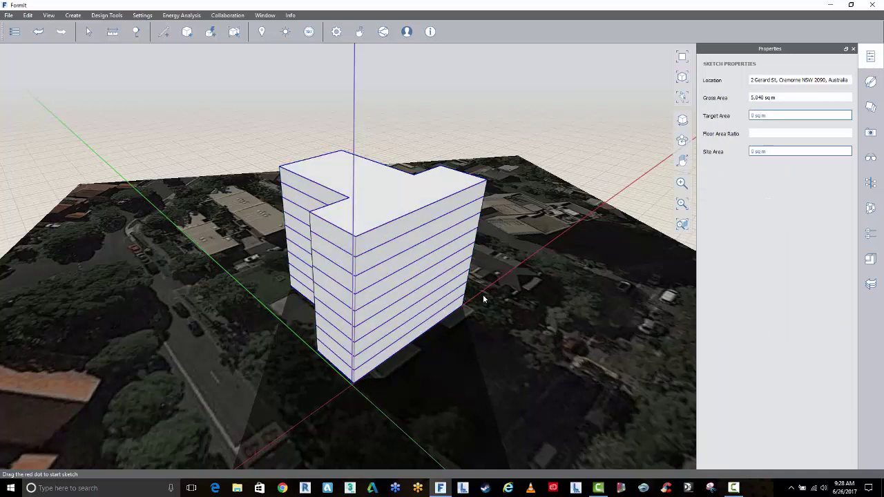
{"action": "middle_click_drag", "start_coordinate": [542, 289], "coordinate": [564, 311]}
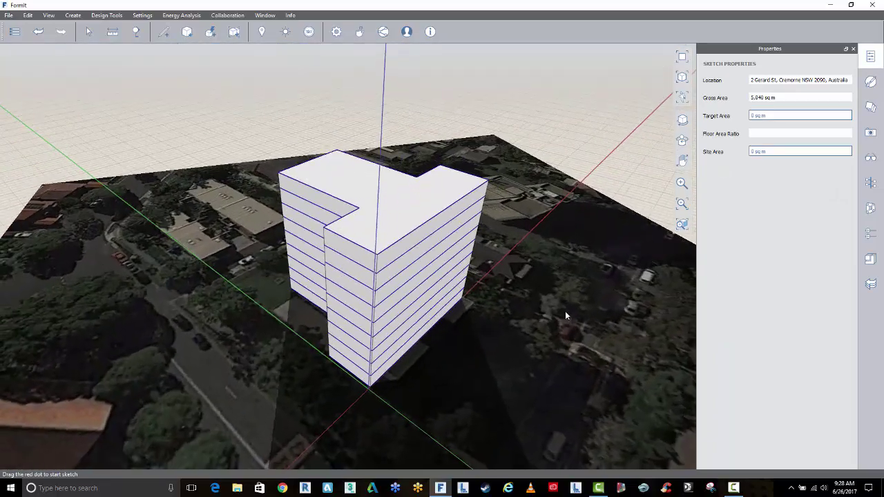
{"action": "left_click", "coordinate": [455, 186]}
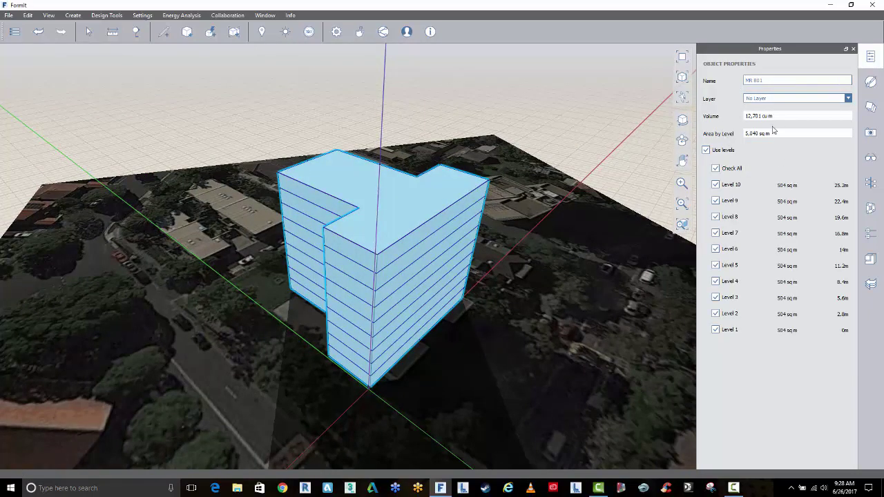
Add a new layer in the Layers panel and name it 'mass 01'
{"action": "left_click", "coordinate": [871, 107]}
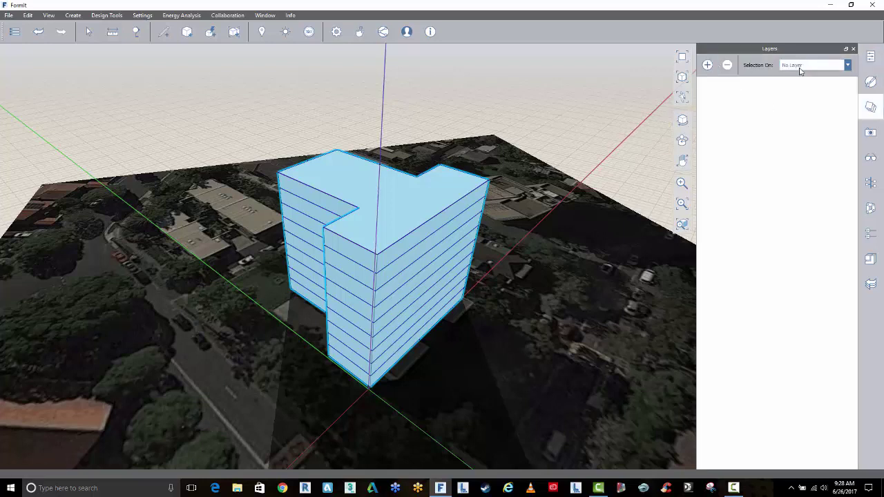
{"action": "left_click", "coordinate": [788, 65]}
{"action": "left_click", "coordinate": [707, 66]}
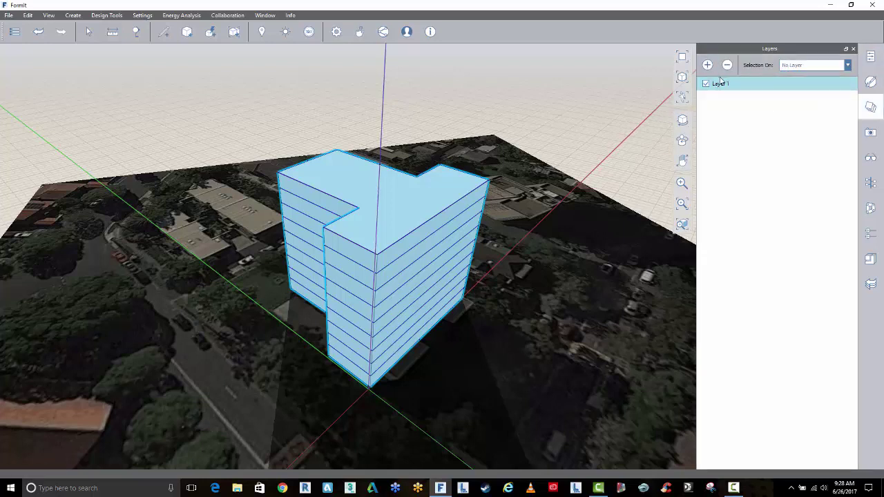
{"action": "right_click", "coordinate": [721, 84]}
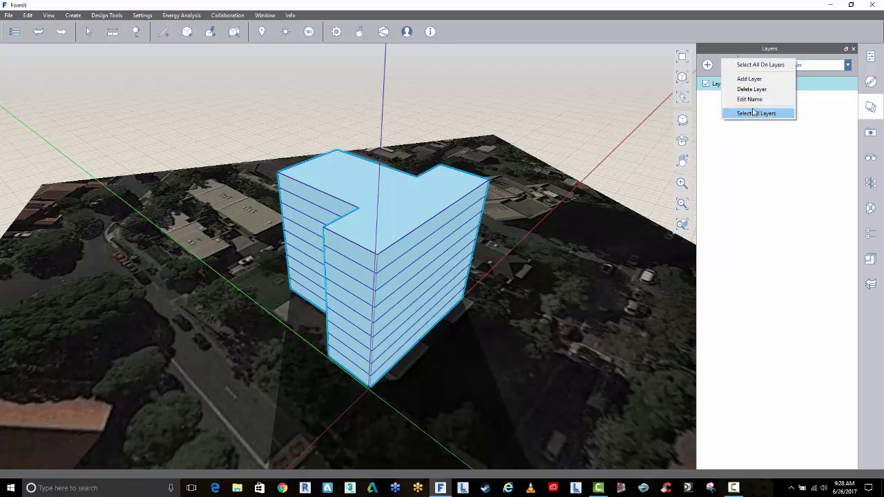
{"action": "left_click", "coordinate": [751, 99]}
{"action": "type", "text": "mass 01"}
{"action": "left_click", "coordinate": [760, 111]}
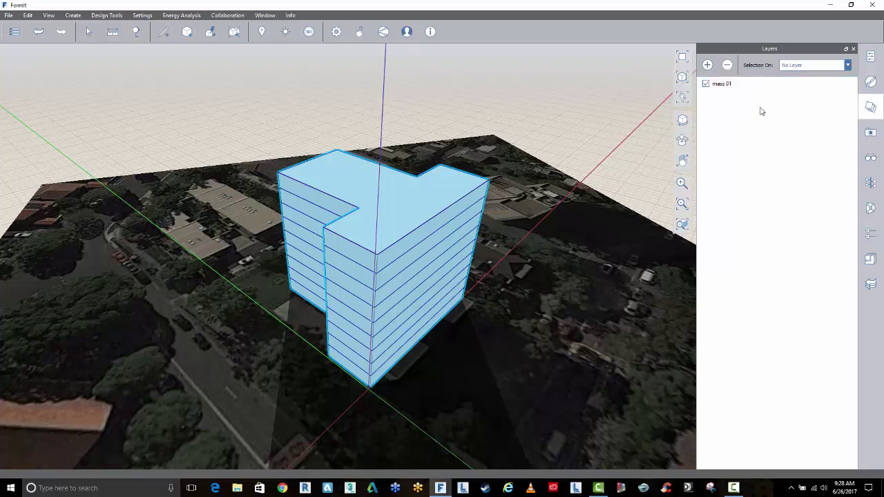
Assign the selected building mass to the mass 01 layer in Properties
{"action": "left_click", "coordinate": [870, 57]}
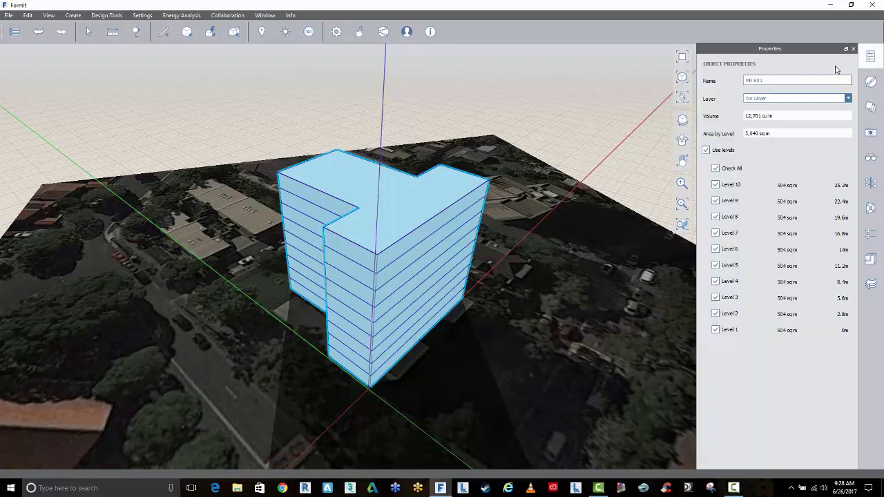
{"action": "left_click", "coordinate": [772, 100]}
{"action": "left_click", "coordinate": [771, 116]}
{"action": "key", "text": "Escape"}
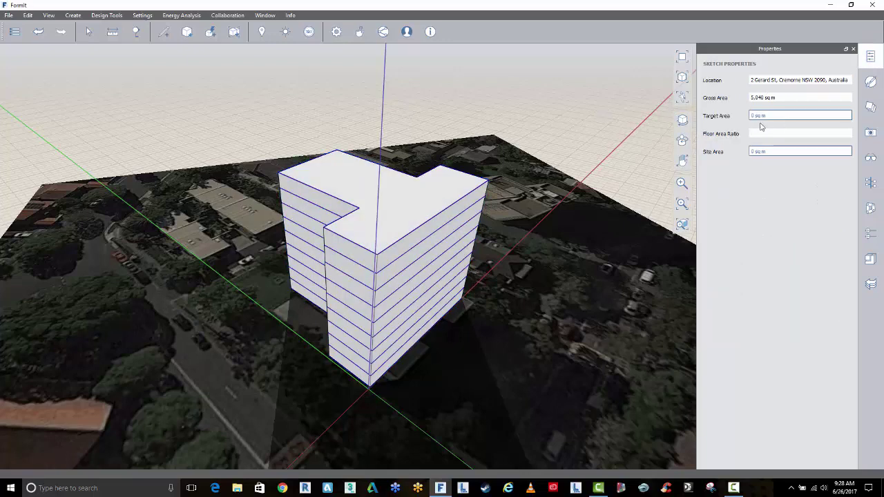
Toggle the mass 01 layer's visibility off and on to confirm it holds the mass
{"action": "left_click", "coordinate": [870, 81]}
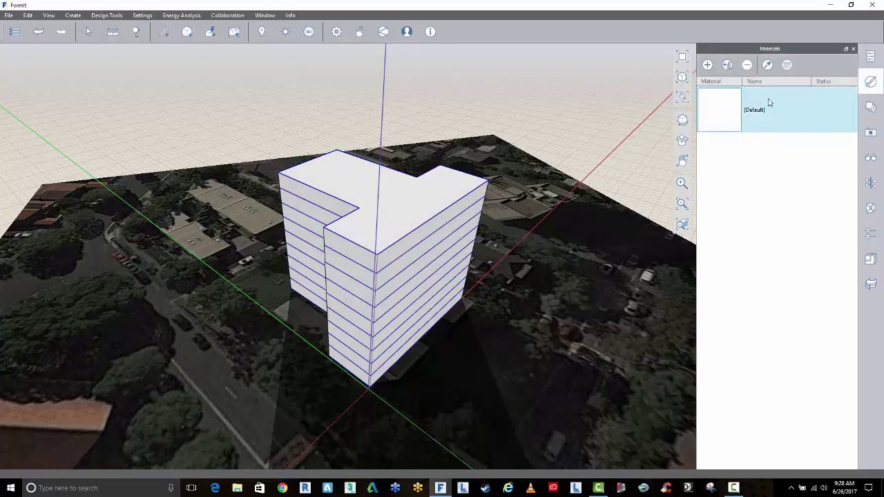
{"action": "left_click", "coordinate": [870, 106]}
{"action": "left_click", "coordinate": [718, 84]}
{"action": "left_click", "coordinate": [706, 83]}
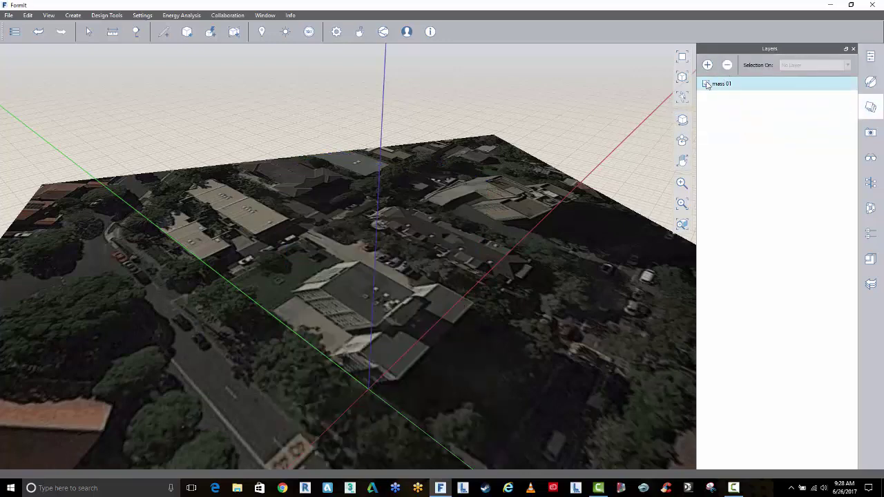
{"action": "left_click", "coordinate": [705, 84]}
{"action": "left_click", "coordinate": [705, 84]}
{"action": "left_click", "coordinate": [706, 84]}
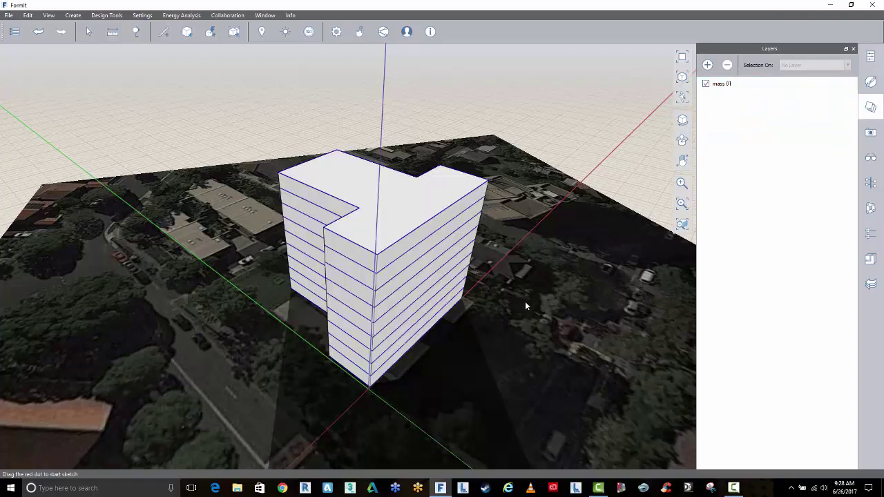
View the L-shaped mass from above and turn on shadows
{"action": "middle_click_drag", "start_coordinate": [526, 306], "coordinate": [483, 290]}
{"action": "scroll", "coordinate": [487, 208], "scroll_direction": "up", "scroll_amount": 5}
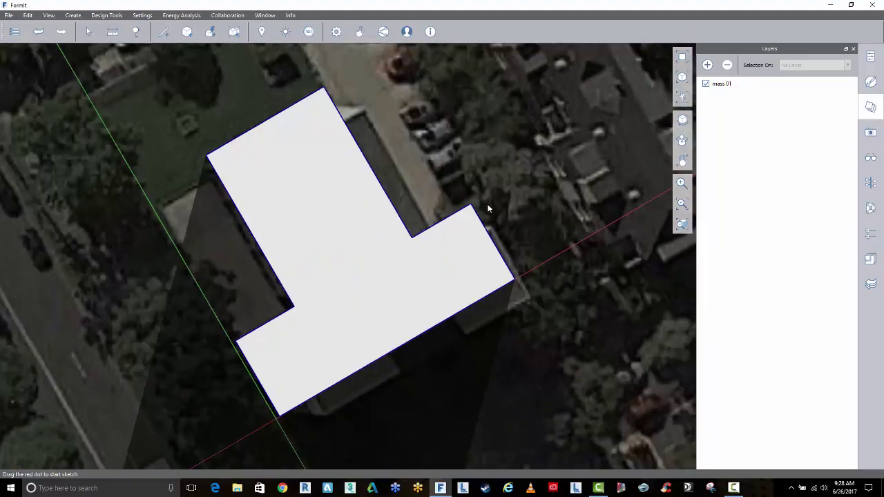
{"action": "scroll", "coordinate": [488, 207], "scroll_direction": "down", "scroll_amount": 3}
{"action": "scroll", "coordinate": [487, 208], "scroll_direction": "down", "scroll_amount": 2}
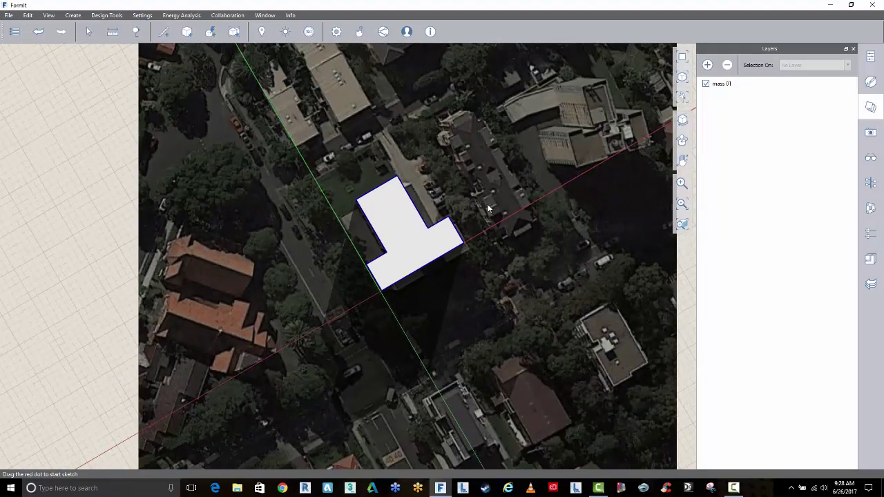
{"action": "left_click", "coordinate": [285, 31]}
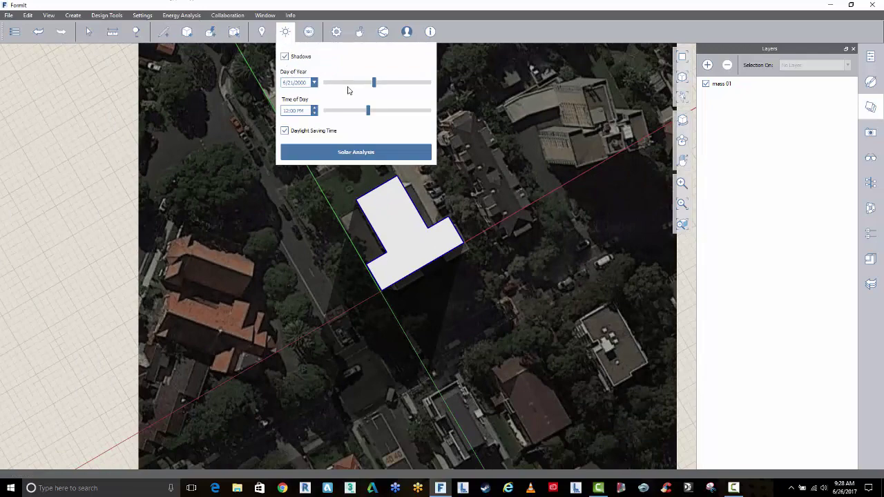
Set shadow time to 9:00 AM and sweep the date through the year to 11/1/2000
{"action": "left_click_drag", "start_coordinate": [373, 83], "coordinate": [405, 84]}
{"action": "left_click_drag", "start_coordinate": [371, 111], "coordinate": [347, 111]}
{"action": "left_click_drag", "start_coordinate": [402, 83], "coordinate": [337, 87]}
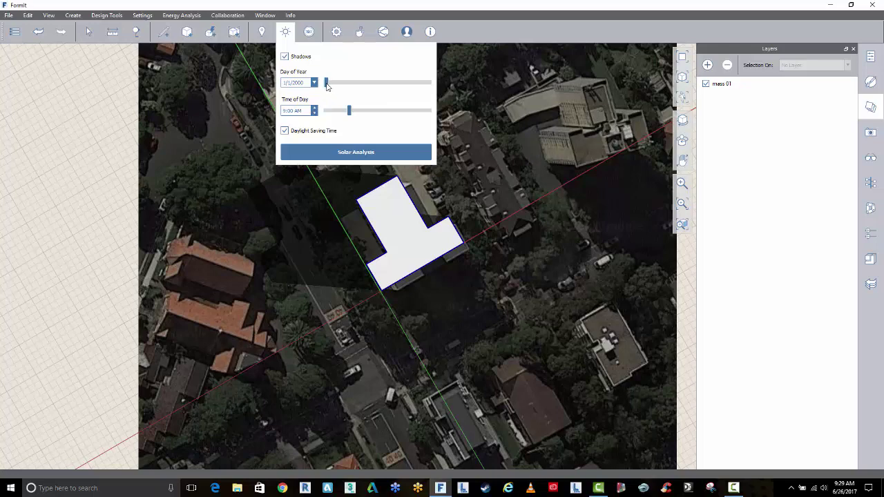
{"action": "left_click_drag", "start_coordinate": [326, 83], "coordinate": [412, 84]}
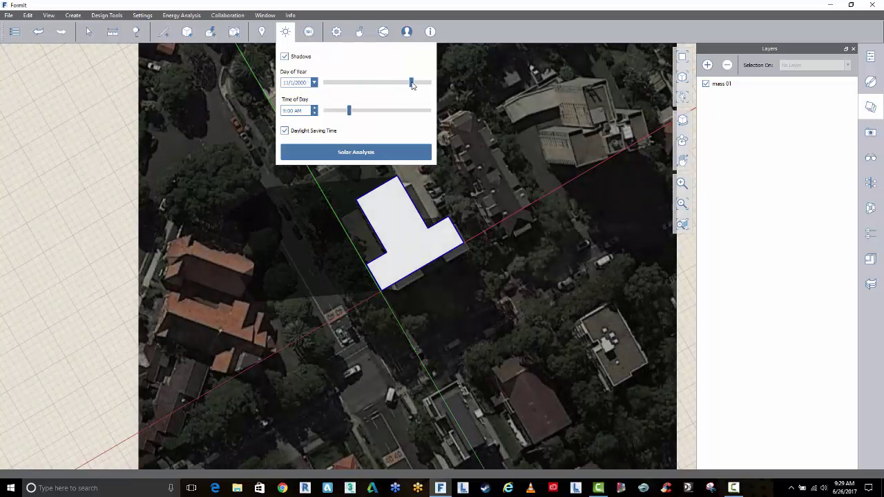
Run a June Month Peak radiation analysis on the building in 3D, then orbit to its right facade
{"action": "left_click", "coordinate": [387, 152]}
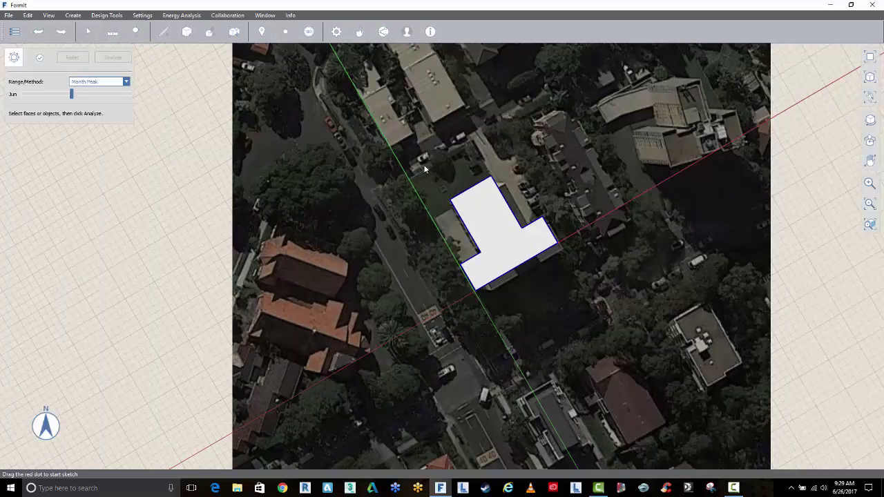
{"action": "left_click", "coordinate": [870, 77]}
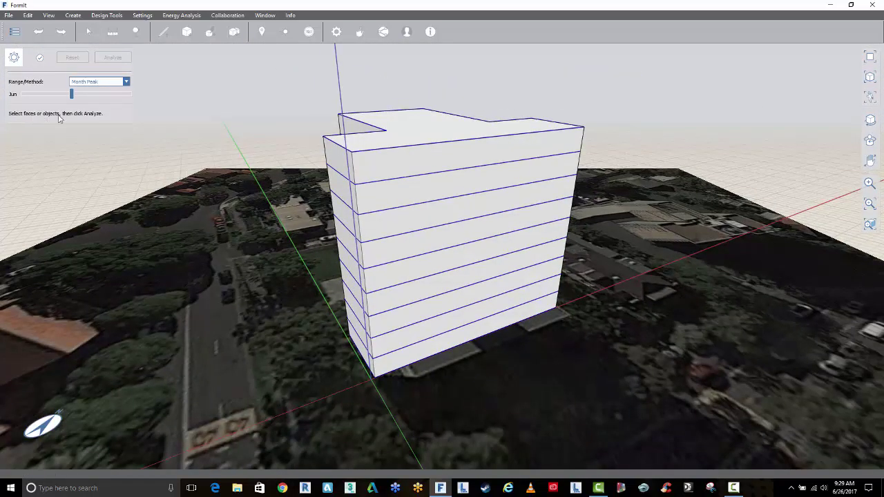
{"action": "left_click", "coordinate": [401, 169]}
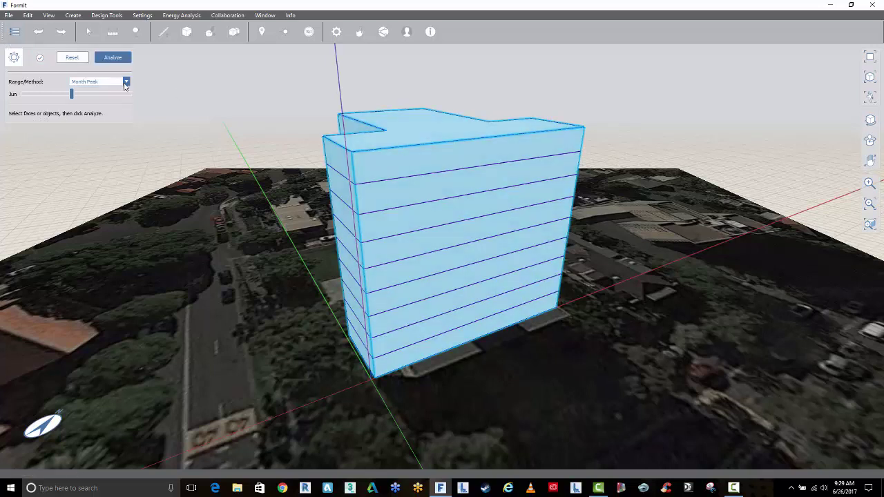
{"action": "left_click", "coordinate": [125, 84]}
{"action": "left_click", "coordinate": [125, 84]}
{"action": "left_click", "coordinate": [114, 58]}
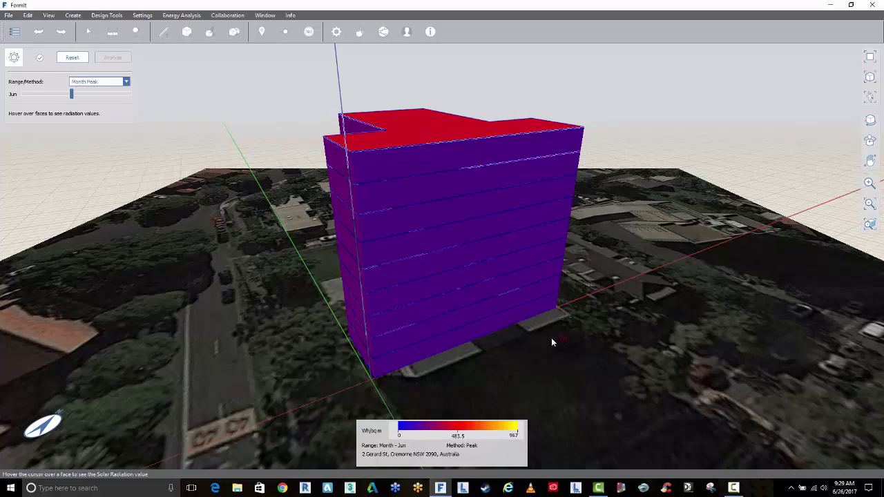
{"action": "middle_click_drag", "start_coordinate": [545, 342], "coordinate": [461, 433]}
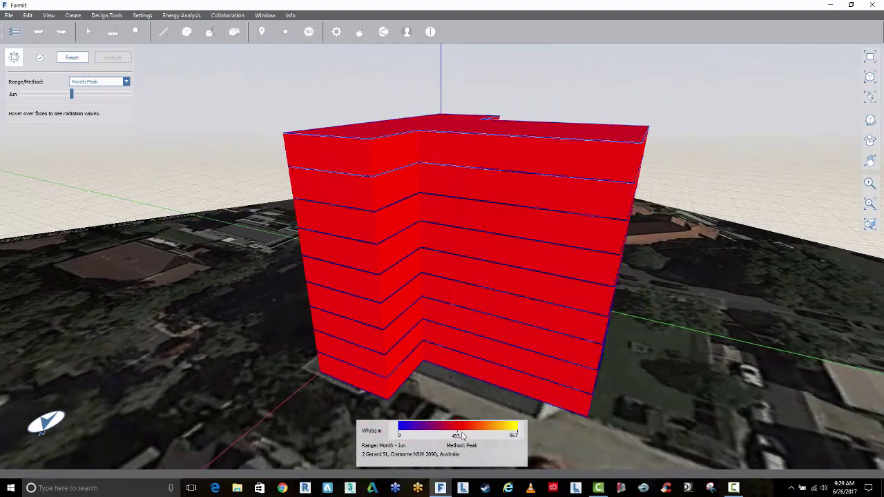
{"action": "middle_click_drag", "start_coordinate": [465, 371], "coordinate": [417, 317]}
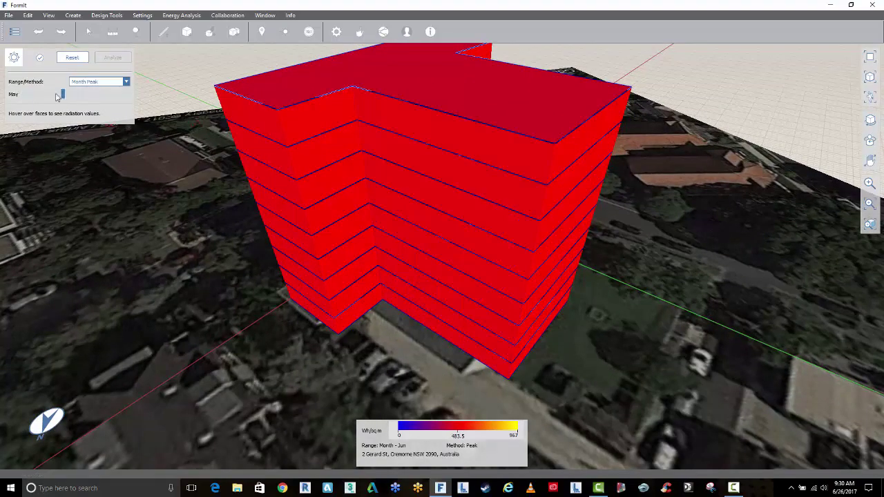
Reset the results and rerun the radiation analysis on the building for January
{"action": "left_click_drag", "start_coordinate": [41, 95], "coordinate": [23, 95]}
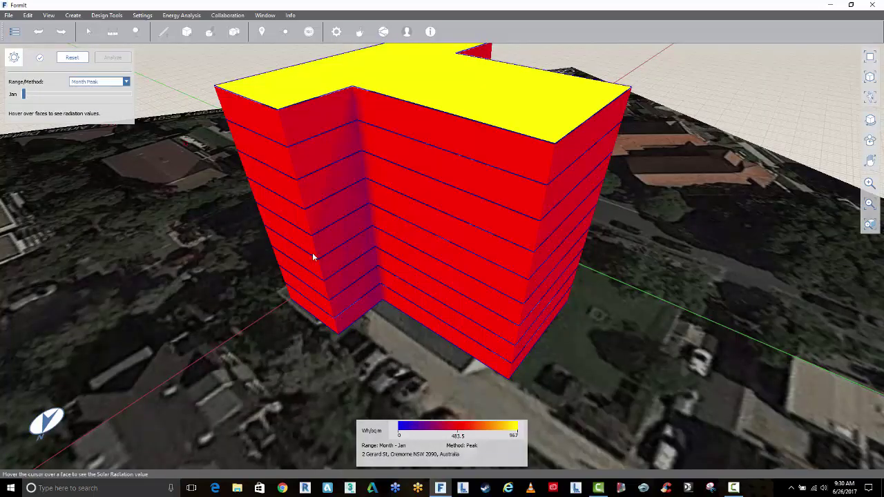
{"action": "left_click", "coordinate": [72, 57]}
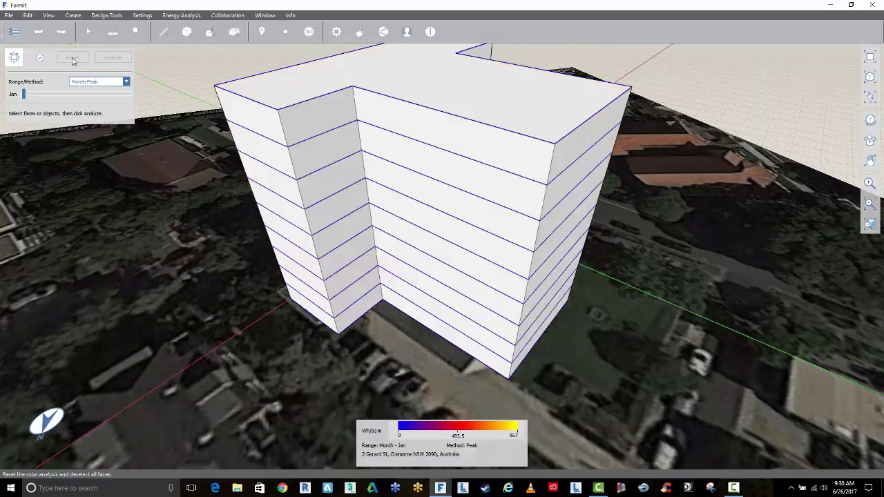
{"action": "left_click", "coordinate": [401, 229]}
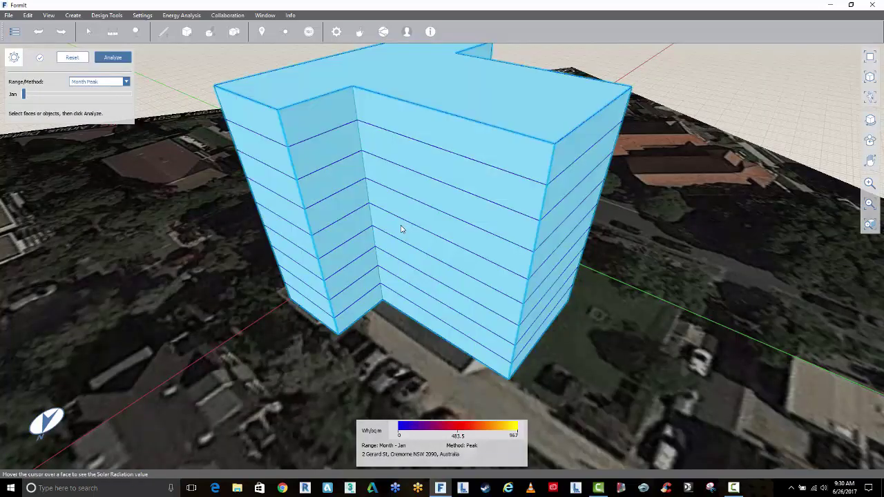
{"action": "left_click", "coordinate": [112, 57]}
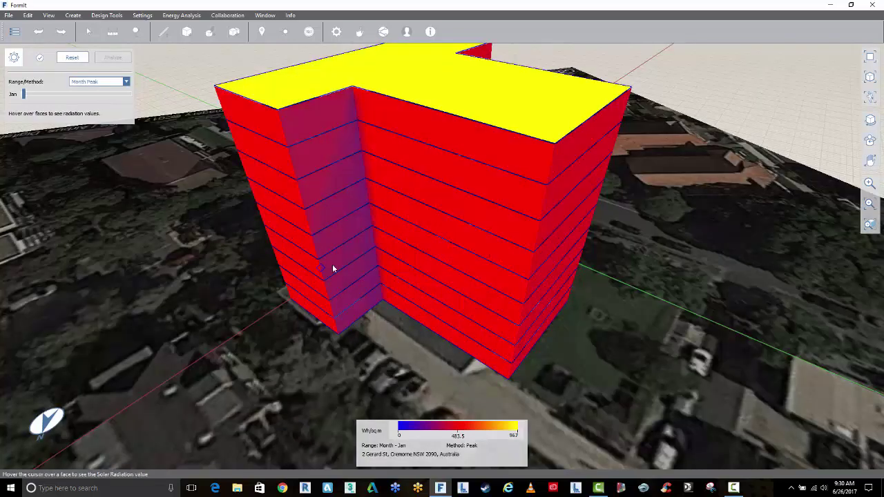
Orbit to inspect the yellow roof, then move the analysis month to July
{"action": "middle_click_drag", "start_coordinate": [335, 262], "coordinate": [375, 241]}
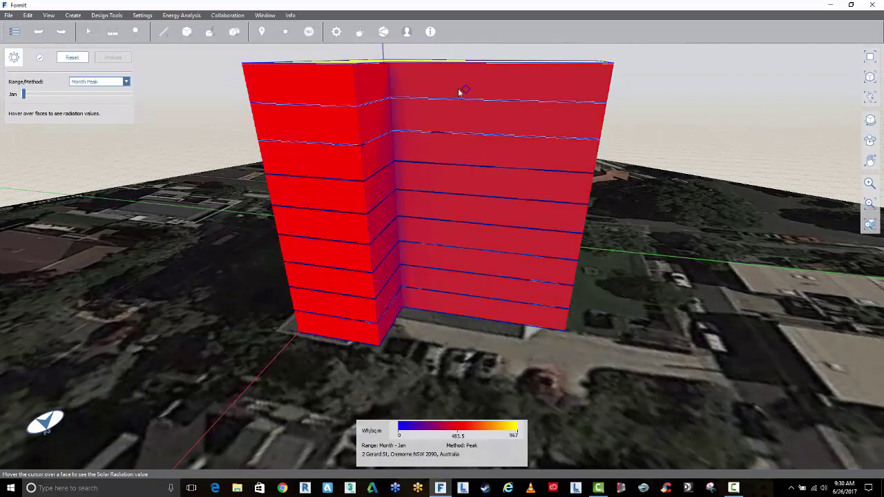
{"action": "middle_click_drag", "start_coordinate": [481, 197], "coordinate": [431, 165]}
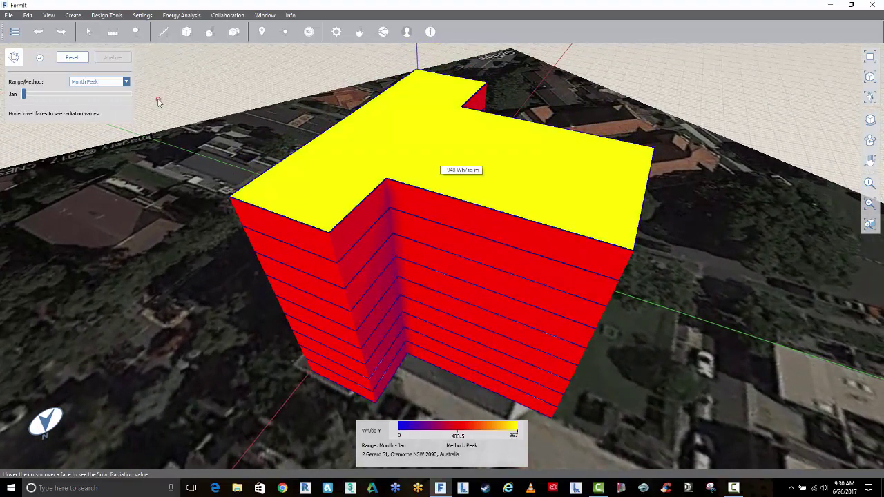
{"action": "middle_click_drag", "start_coordinate": [435, 152], "coordinate": [402, 183]}
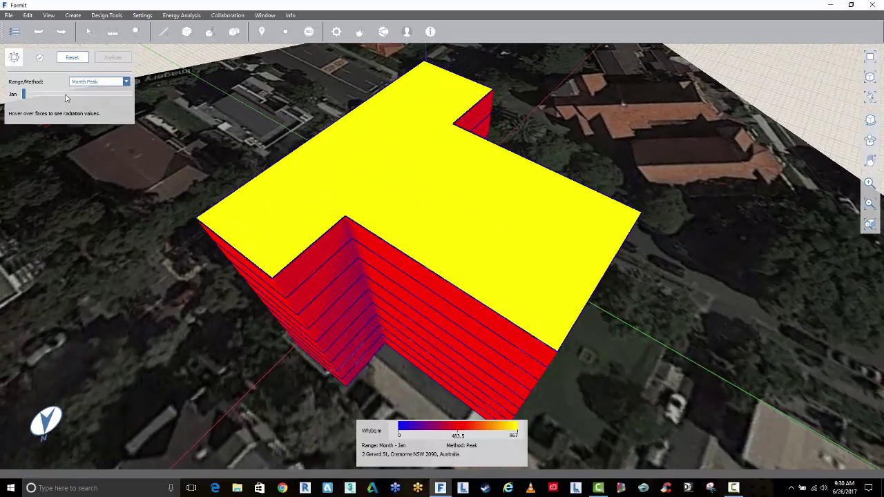
{"action": "left_click_drag", "start_coordinate": [25, 95], "coordinate": [72, 95]}
Clear the January results and run the July radiation analysis on the building
{"action": "left_click", "coordinate": [72, 58]}
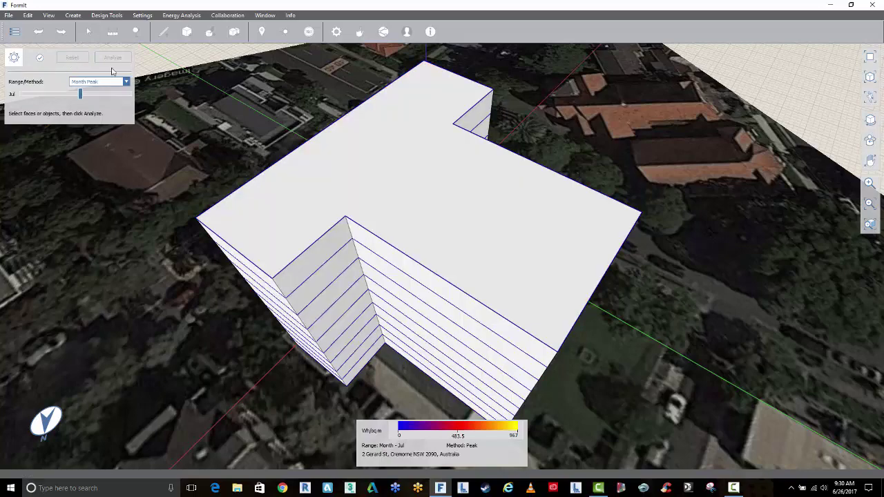
{"action": "left_click", "coordinate": [290, 171]}
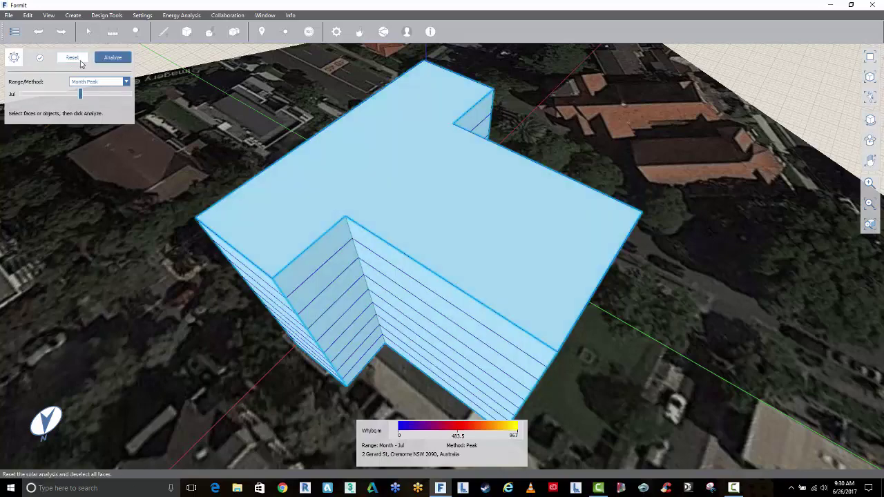
{"action": "left_click", "coordinate": [114, 58]}
Orbit around the mass to inspect red and purple facades reading about 489.5 Wh/sq m
{"action": "middle_click_drag", "start_coordinate": [354, 299], "coordinate": [339, 242]}
{"action": "middle_click_drag", "start_coordinate": [407, 438], "coordinate": [394, 247]}
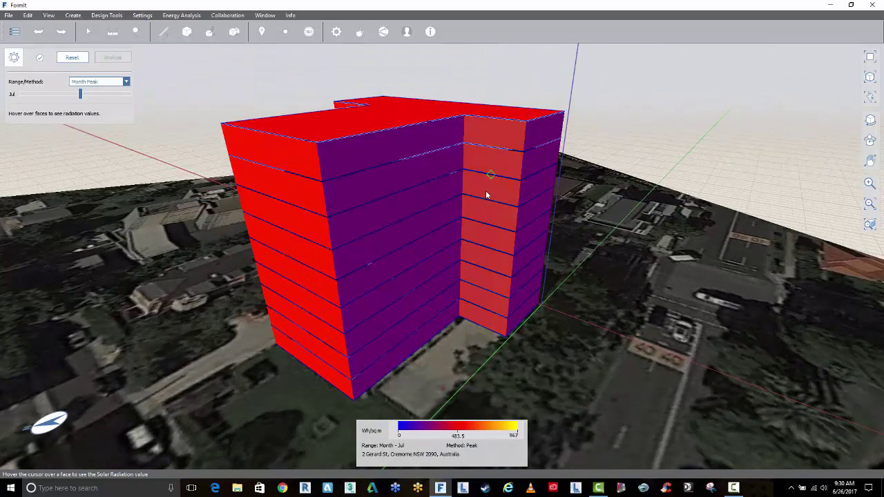
{"action": "middle_click_drag", "start_coordinate": [480, 249], "coordinate": [514, 225]}
{"action": "middle_click_drag", "start_coordinate": [355, 193], "coordinate": [503, 178]}
{"action": "mouse_move", "coordinate": [504, 179]}
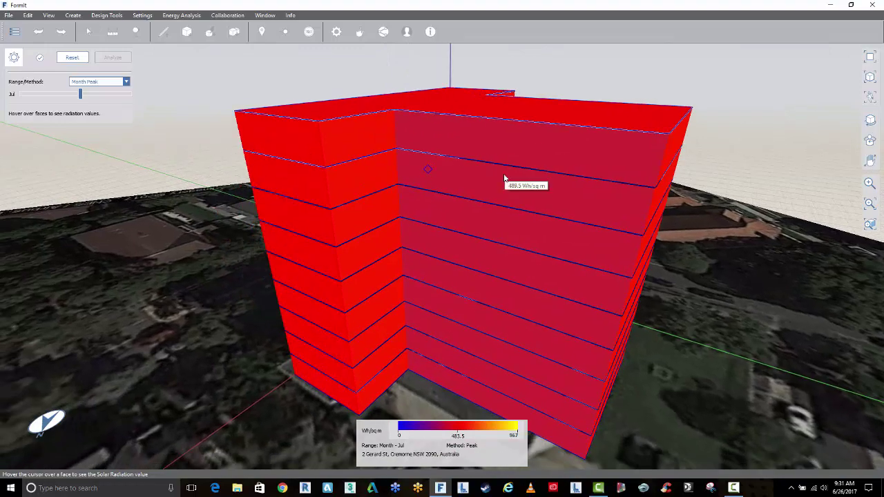
{"action": "mouse_move", "coordinate": [504, 185]}
{"action": "middle_mouse_down"}
{"action": "mouse_move", "coordinate": [487, 200]}
{"action": "mouse_move", "coordinate": [495, 191]}
{"action": "middle_mouse_up"}
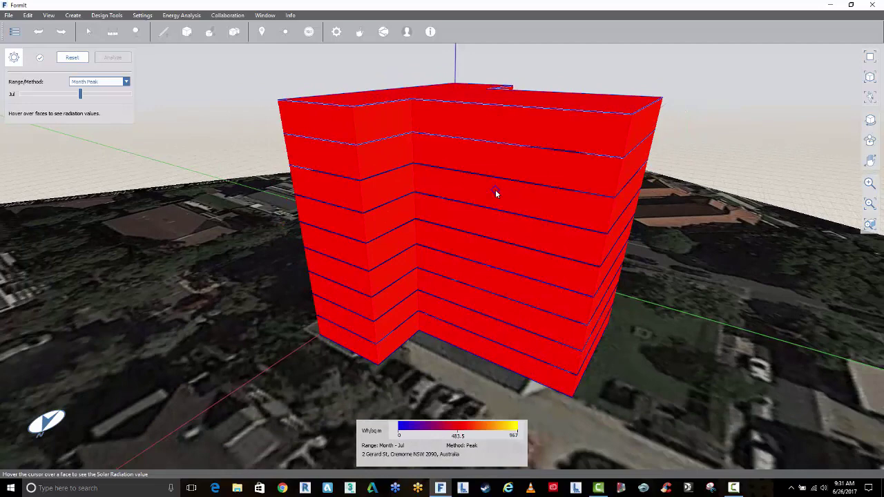
{"action": "mouse_move", "coordinate": [519, 201]}
{"action": "middle_click_drag", "start_coordinate": [450, 285], "coordinate": [447, 284]}
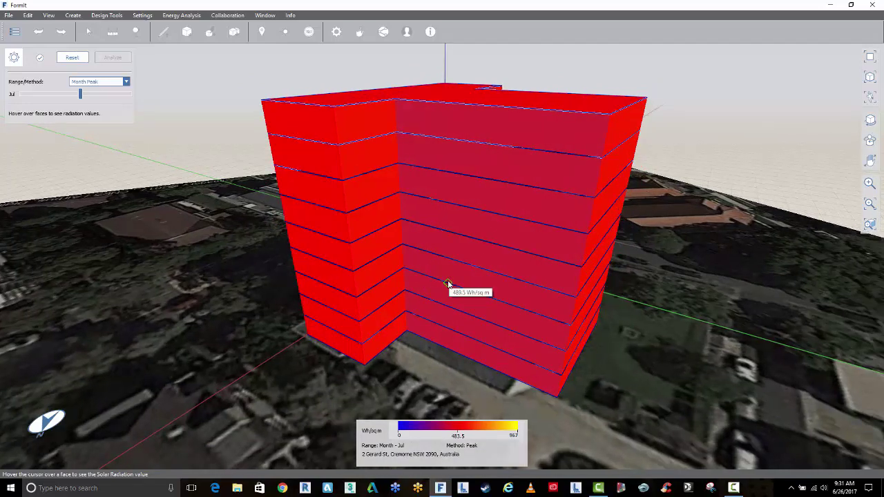